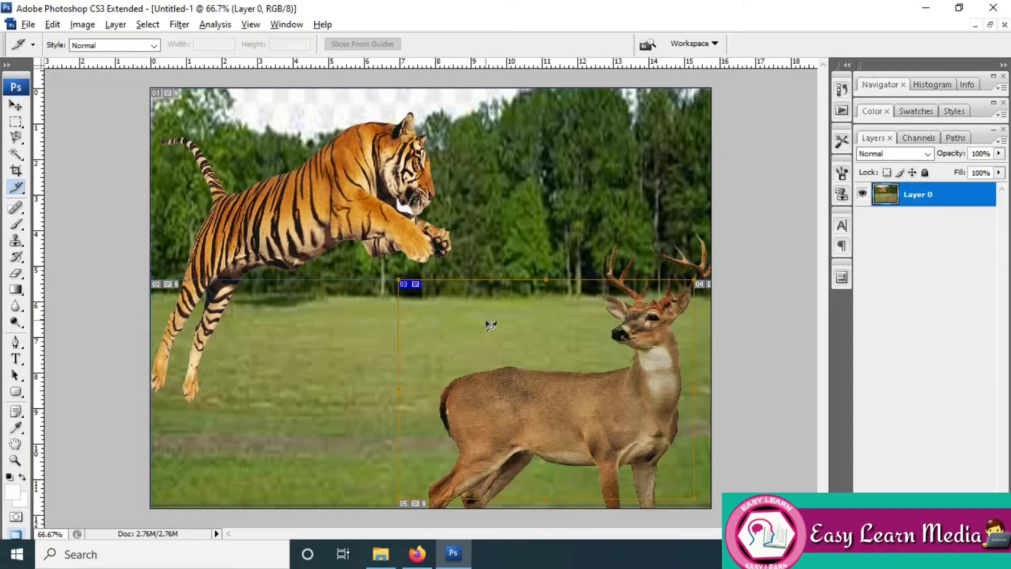
Delete the slice around the deer and set the Slice tool to Fixed Aspect Ratio with width 2 and height 2
{"action": "key", "text": "Delete"}
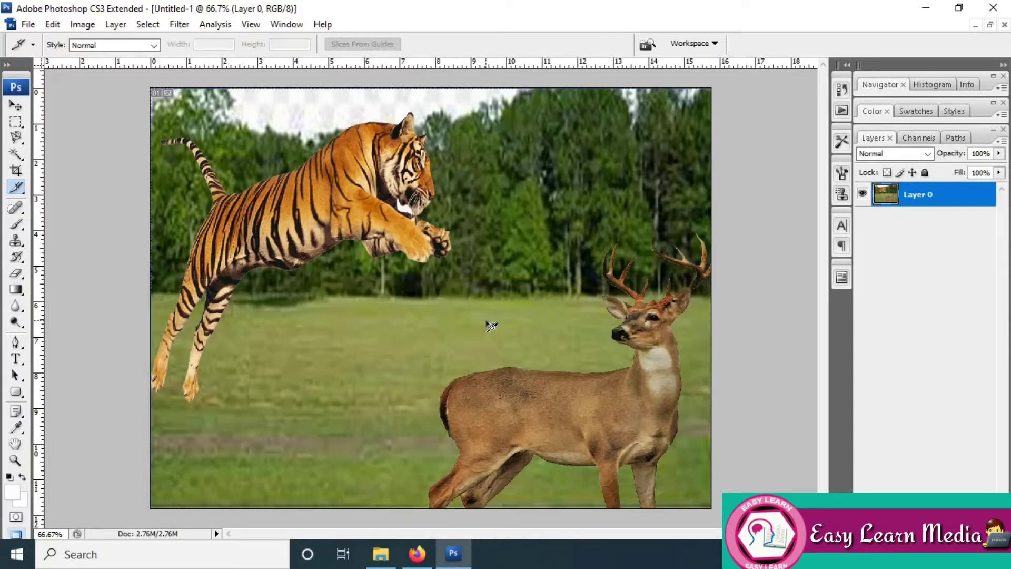
{"action": "left_click", "coordinate": [153, 47]}
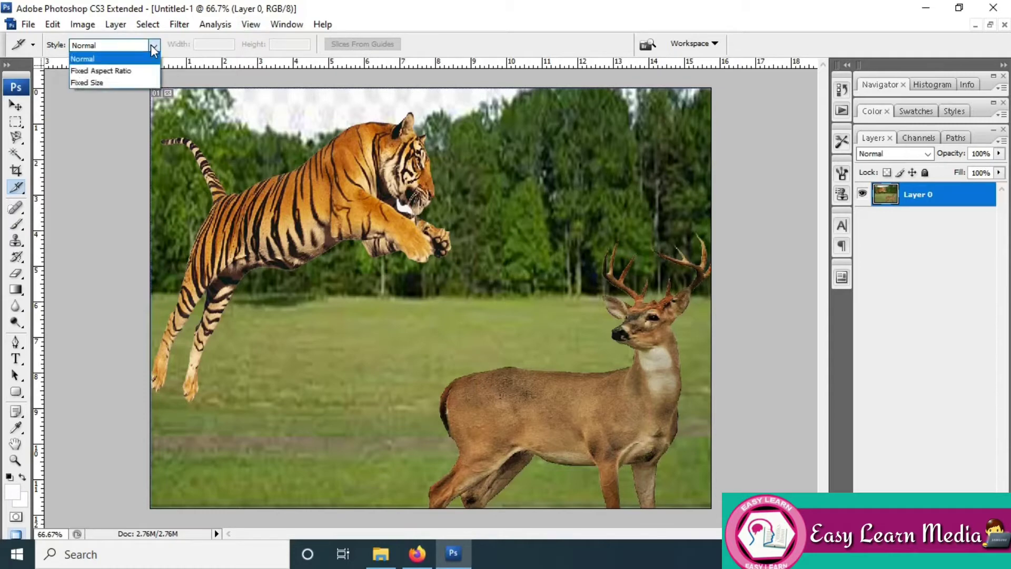
{"action": "left_click", "coordinate": [129, 70]}
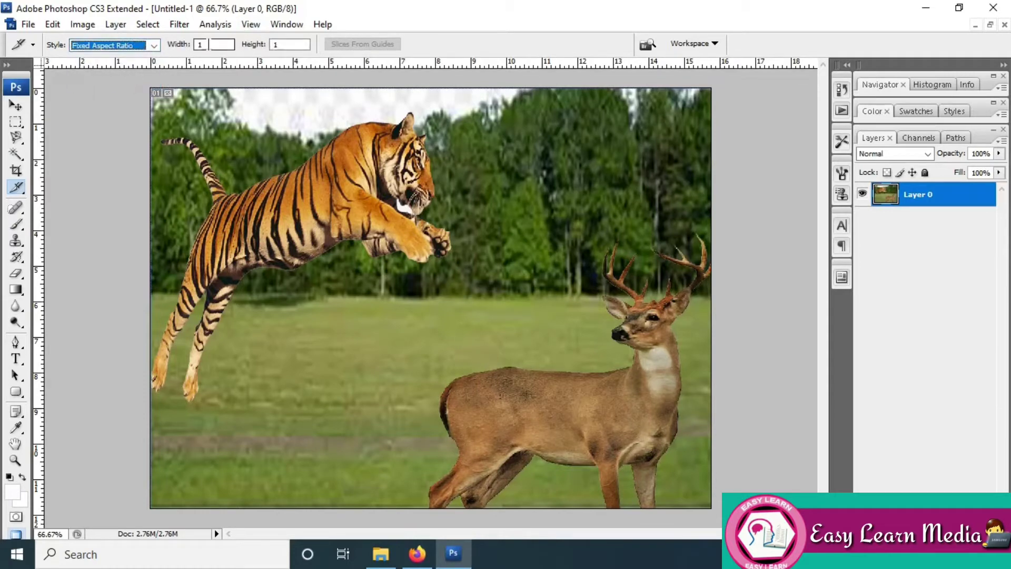
{"action": "key", "text": "Tab"}
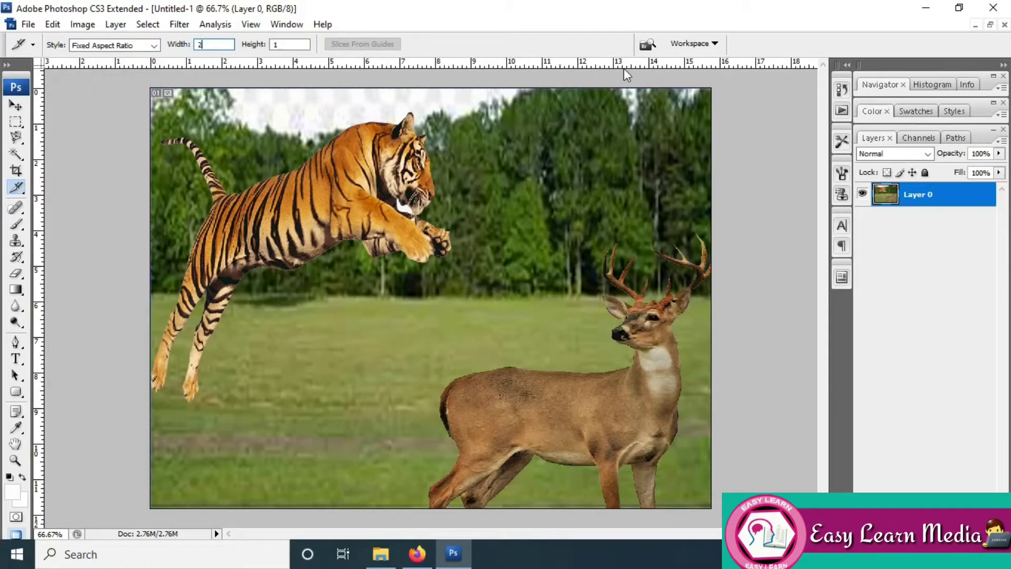
{"action": "key", "text": "Tab"}
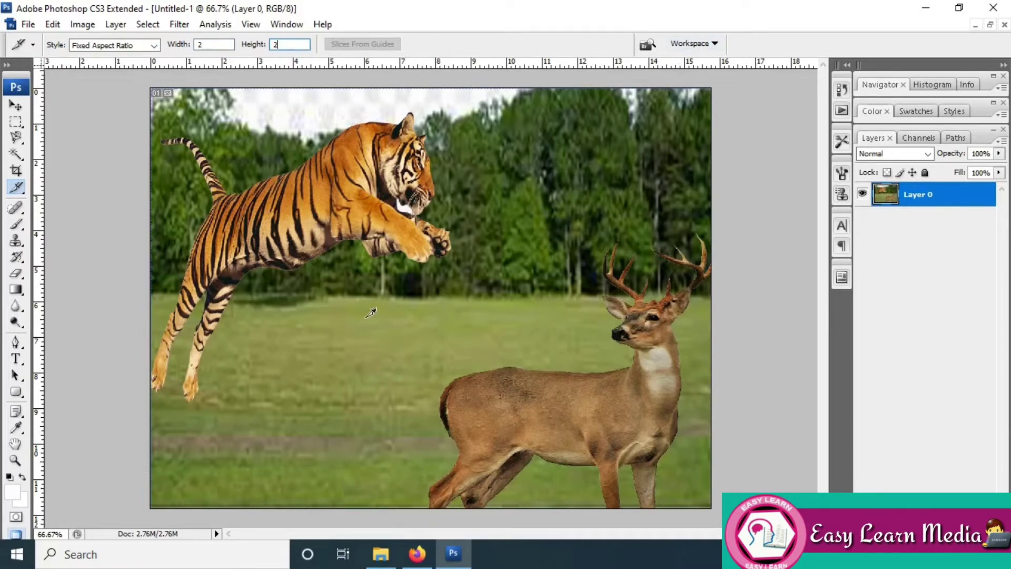
Draw a 2:2 slice below the tiger's paws, and replace it with a slice drawn at a 2:4 ratio
{"action": "left_click_drag", "start_coordinate": [342, 266], "coordinate": [457, 380]}
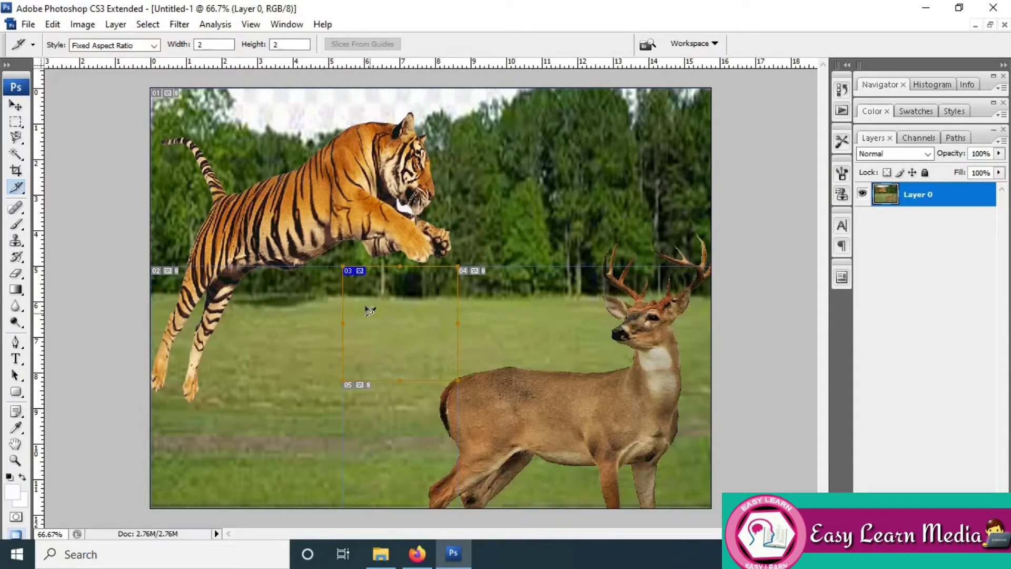
{"action": "key", "text": "Delete"}
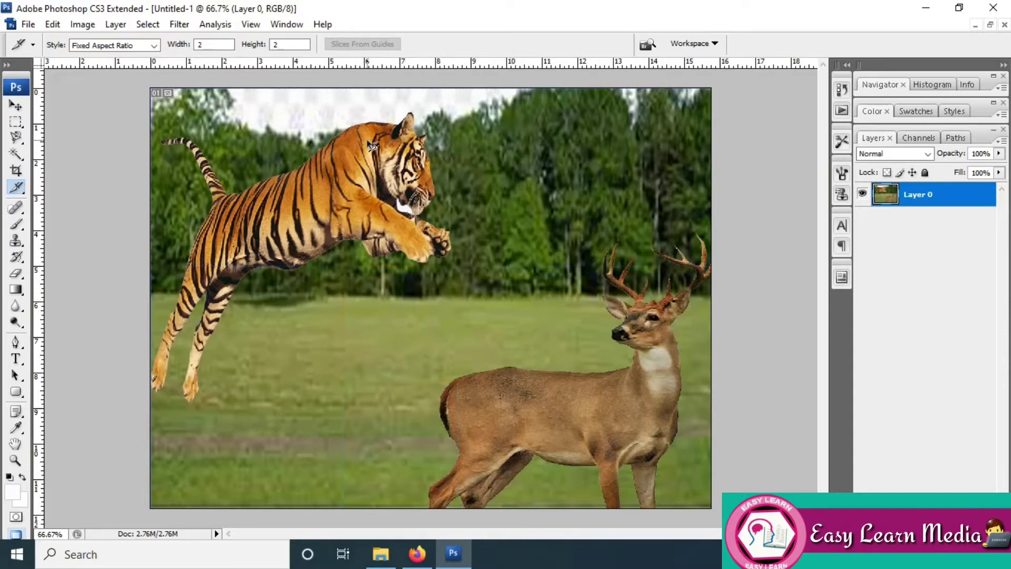
{"action": "left_click", "coordinate": [278, 45]}
{"action": "left_click_drag", "start_coordinate": [289, 266], "coordinate": [456, 403]}
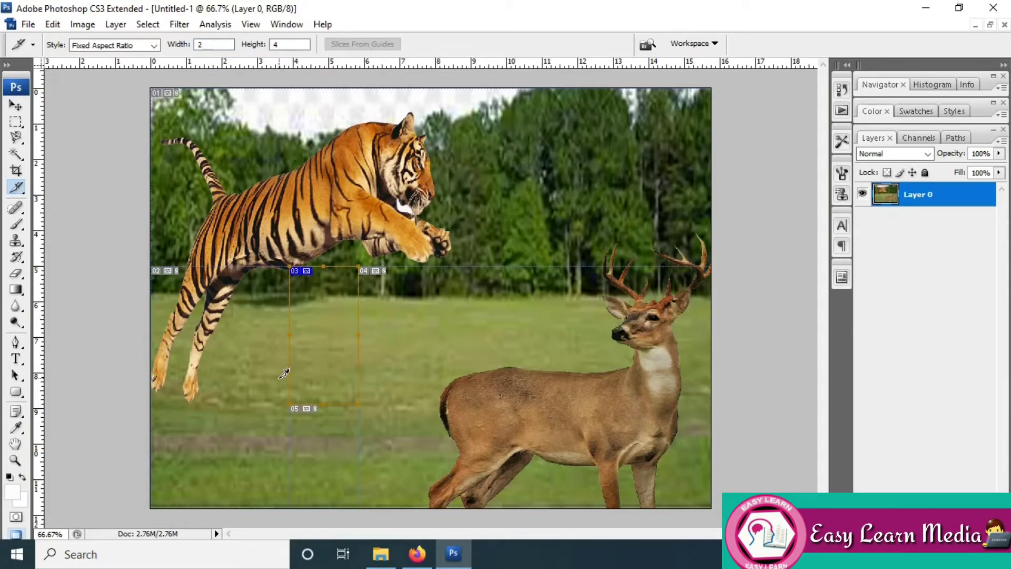
Set the Slice tool style to Fixed Size with a width and height of 20 in
{"action": "left_click", "coordinate": [153, 45]}
{"action": "left_click", "coordinate": [107, 80]}
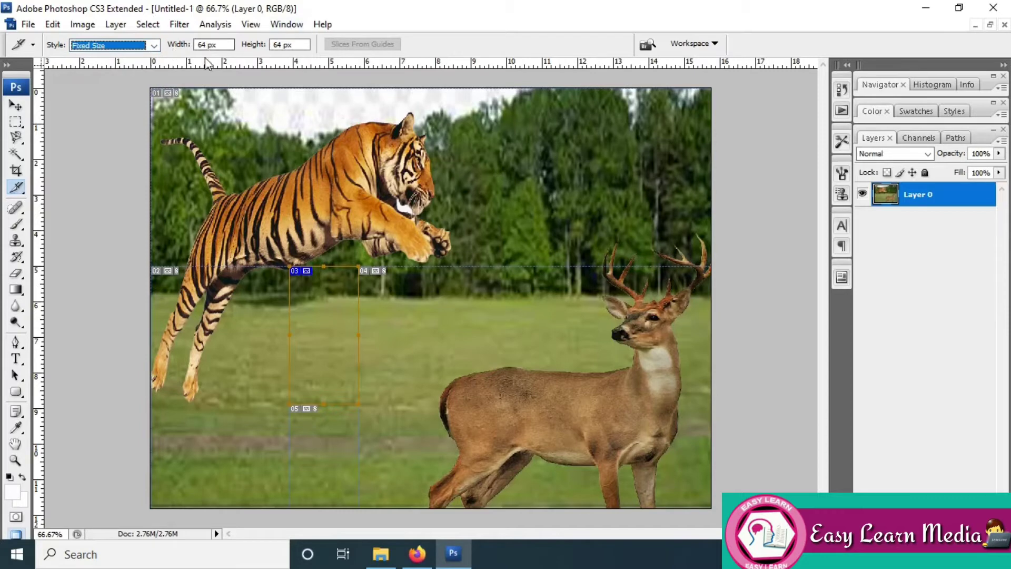
{"action": "left_click", "coordinate": [224, 46]}
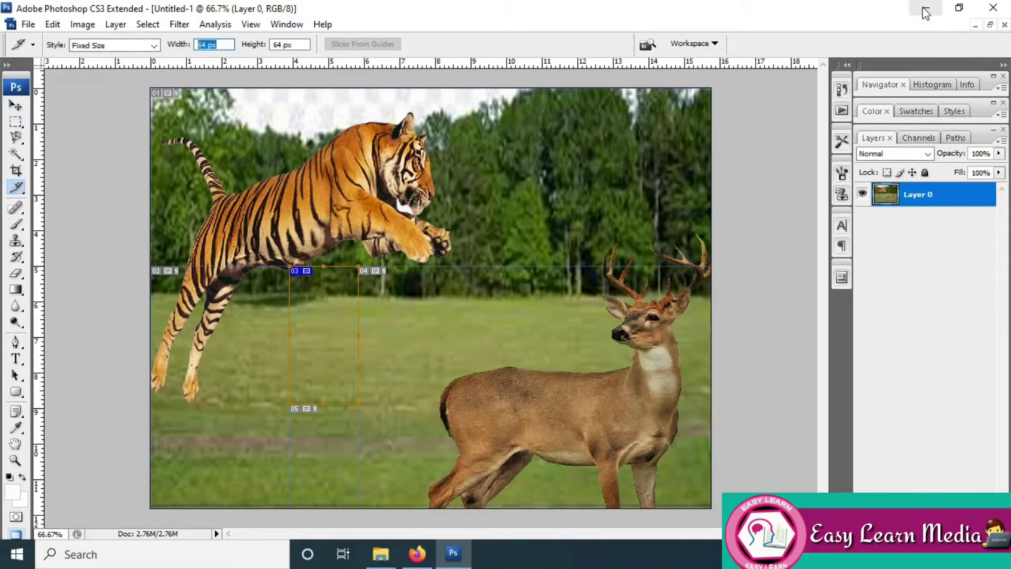
{"action": "type", "text": "20"}
{"action": "key", "text": "Tab"}
{"action": "type", "text": "2"}
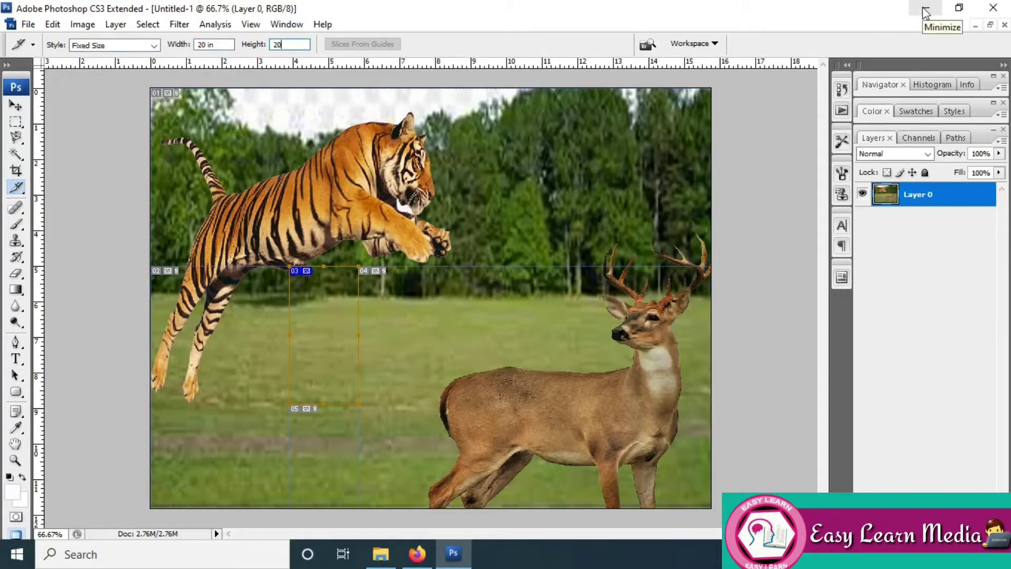
{"action": "type", "text": "0"}
{"action": "key", "text": "Return"}
Undo the earlier slice edits and try to place a 20 × 20 in slice on the image
{"action": "key", "text": "ctrl+alt+z"}
{"action": "key", "text": "ctrl+alt+z"}
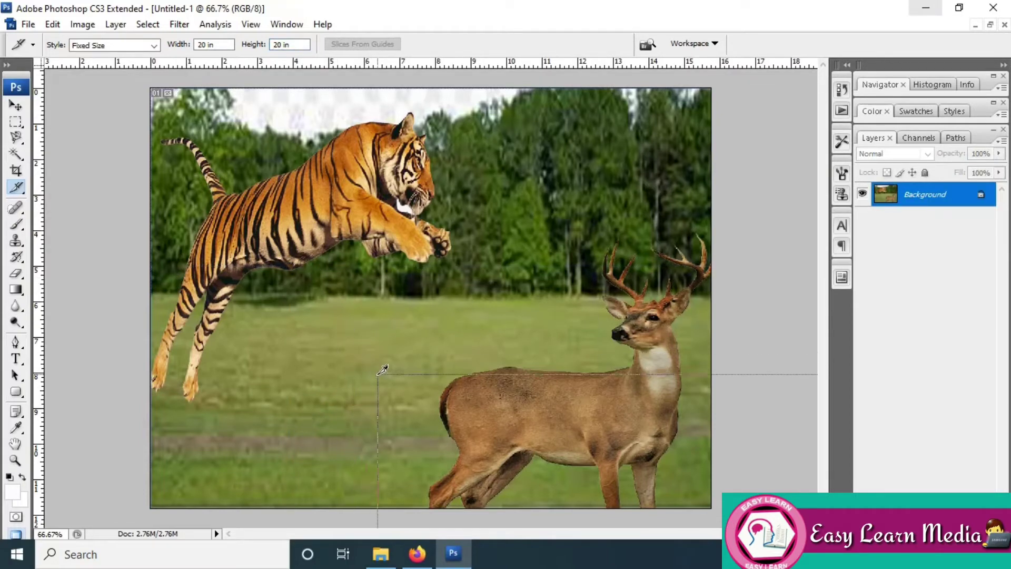
{"action": "left_click_drag", "start_coordinate": [324, 292], "coordinate": [295, 237]}
{"action": "key", "text": "ctrl+z"}
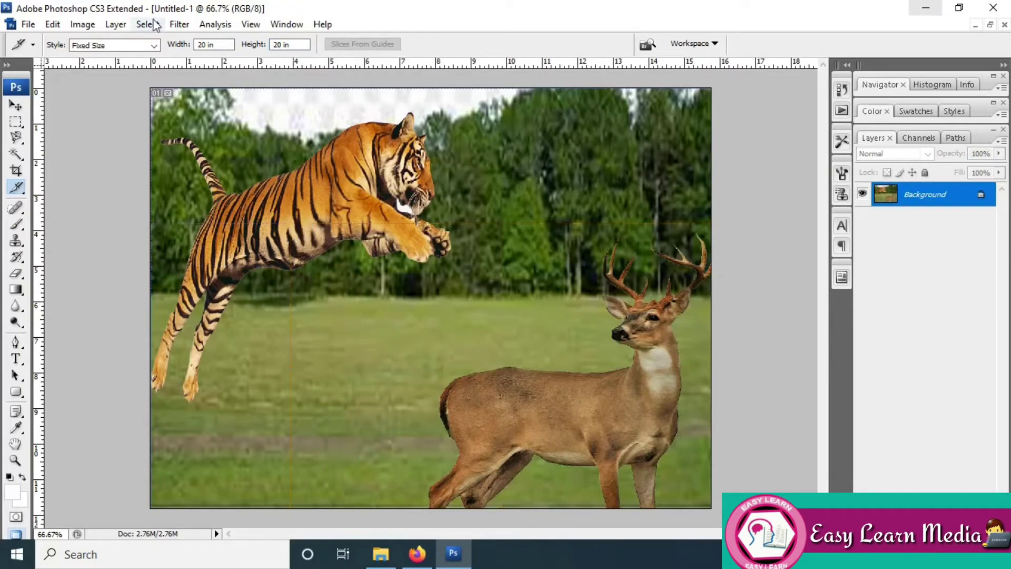
Place a fixed-size slice 10 in wide and 5 in high across the field and deer, and delete it
{"action": "left_click", "coordinate": [222, 45]}
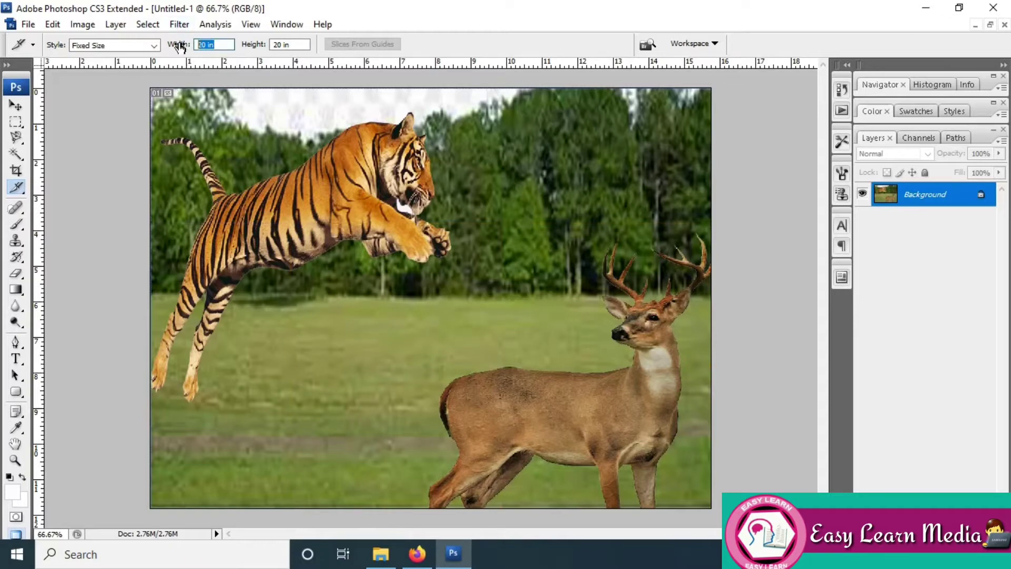
{"action": "key", "text": "Tab"}
{"action": "key", "text": "Tab"}
{"action": "left_click_drag", "start_coordinate": [298, 300], "coordinate": [298, 280]}
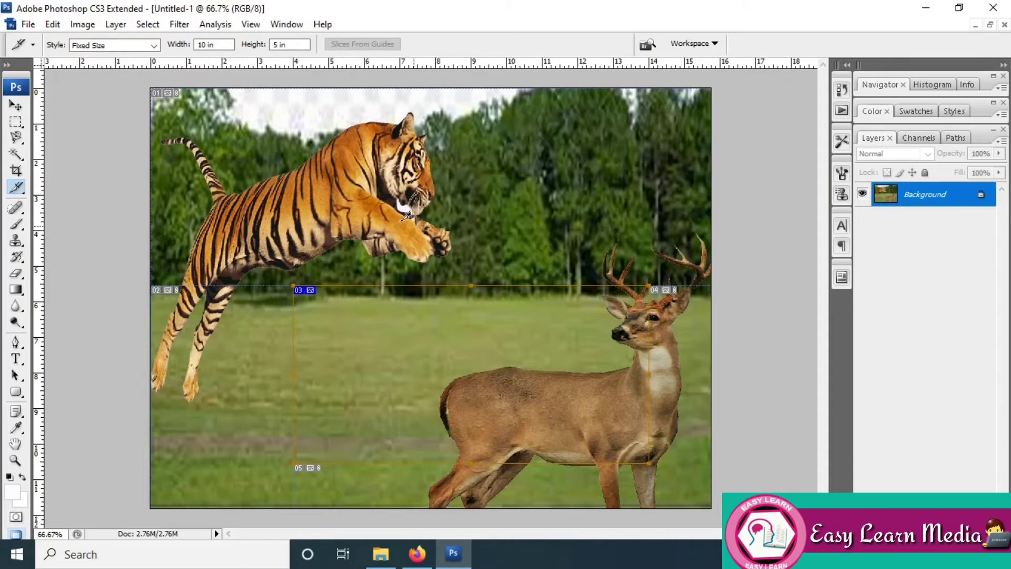
{"action": "key", "text": "Delete"}
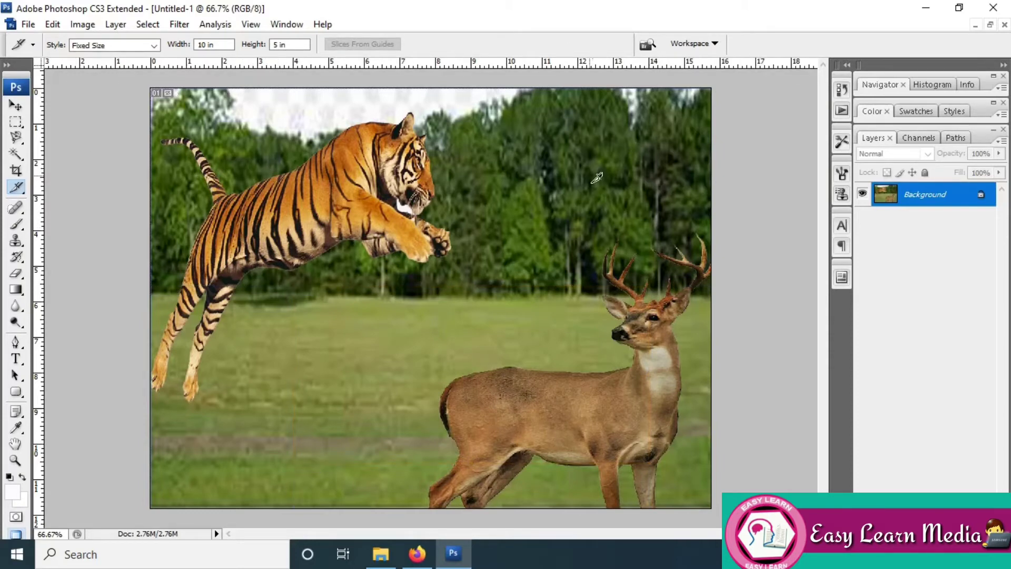
Divide the whole-image slice into 3 evenly spaced slices down and 3 across
{"action": "left_click", "coordinate": [16, 188]}
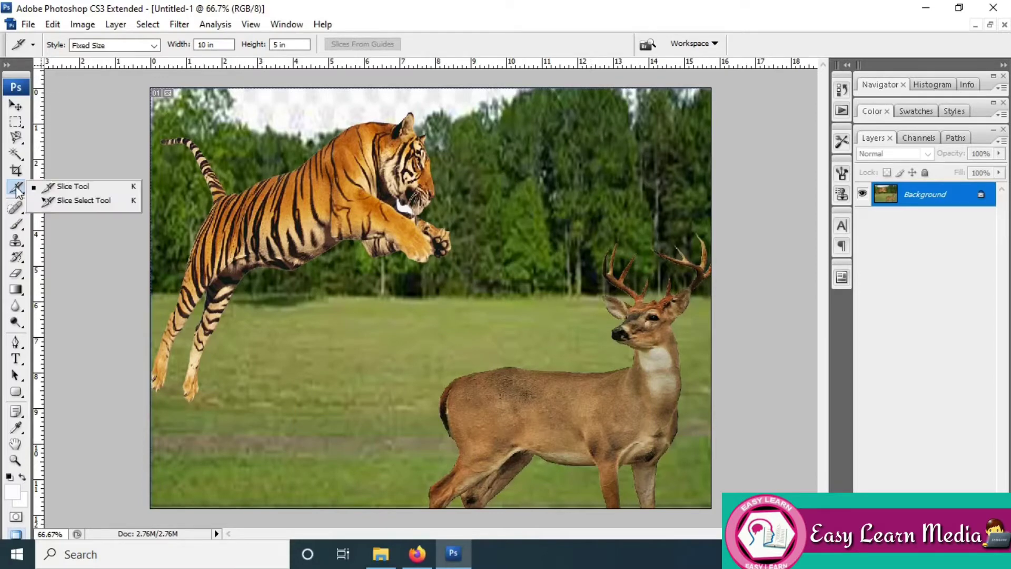
{"action": "left_click", "coordinate": [66, 184]}
{"action": "right_click", "coordinate": [347, 296]}
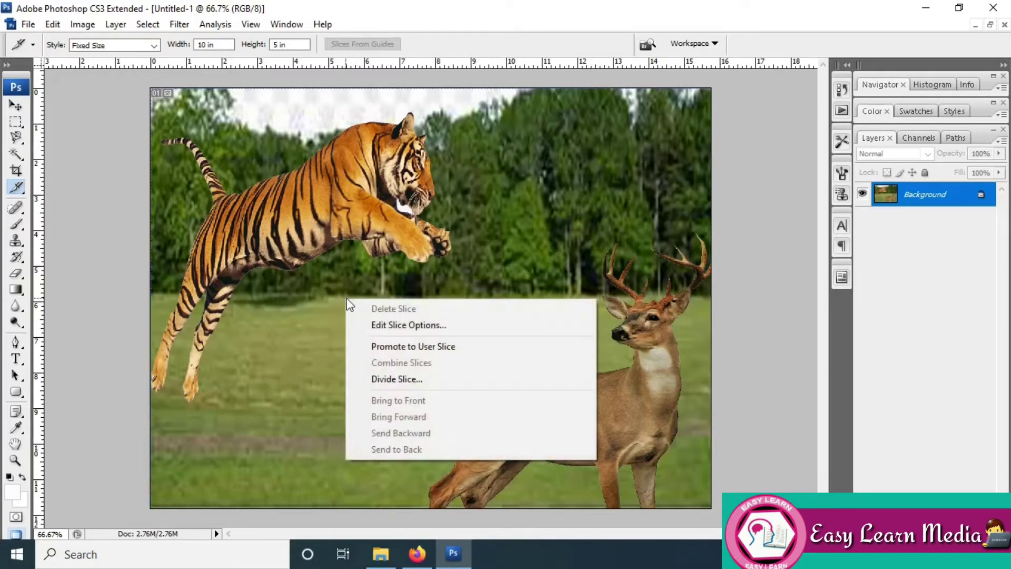
{"action": "left_click", "coordinate": [391, 380]}
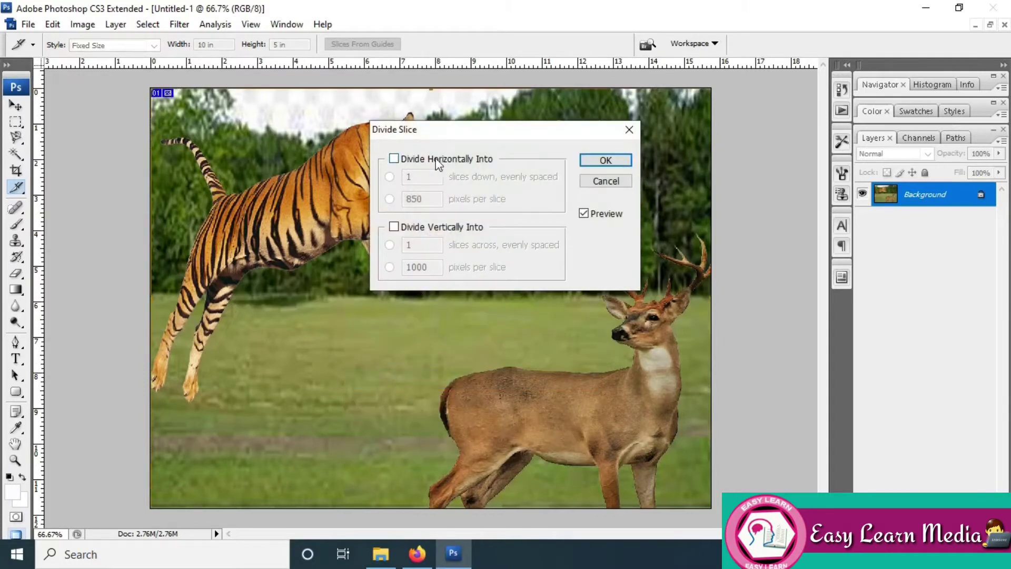
{"action": "left_click", "coordinate": [402, 160]}
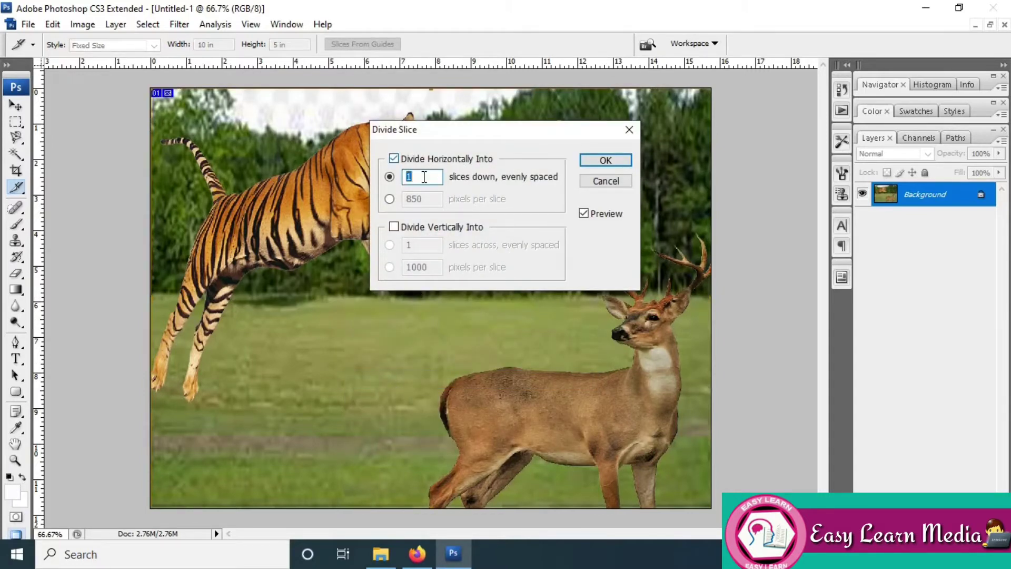
{"action": "type", "text": "3"}
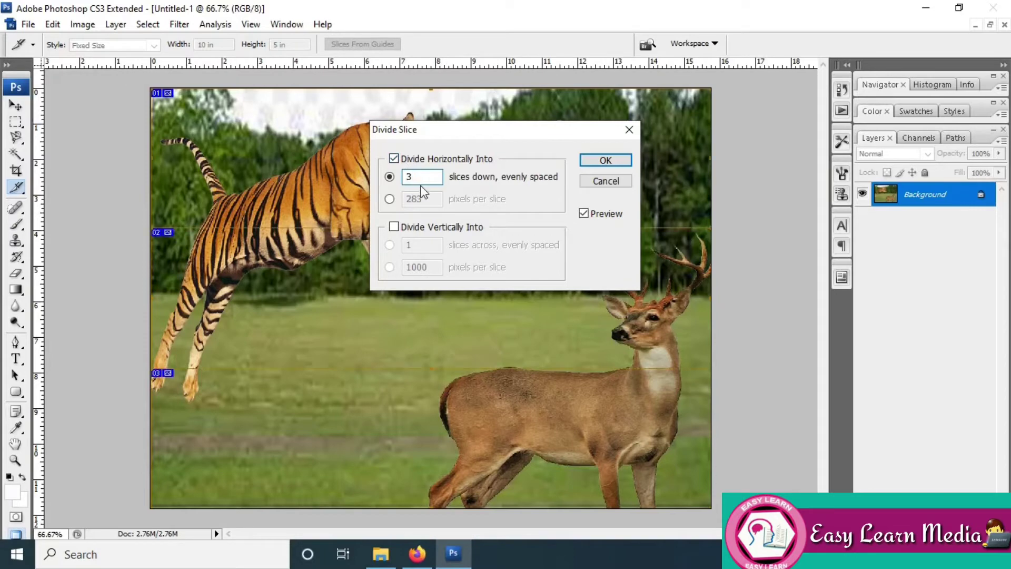
{"action": "left_click", "coordinate": [416, 228]}
{"action": "type", "text": "3"}
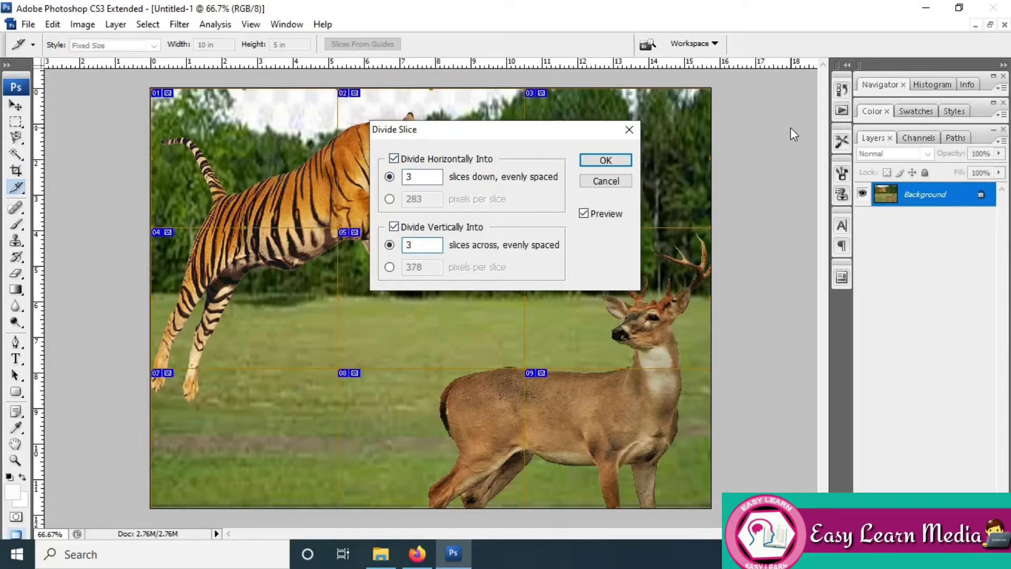
{"action": "left_click", "coordinate": [607, 162]}
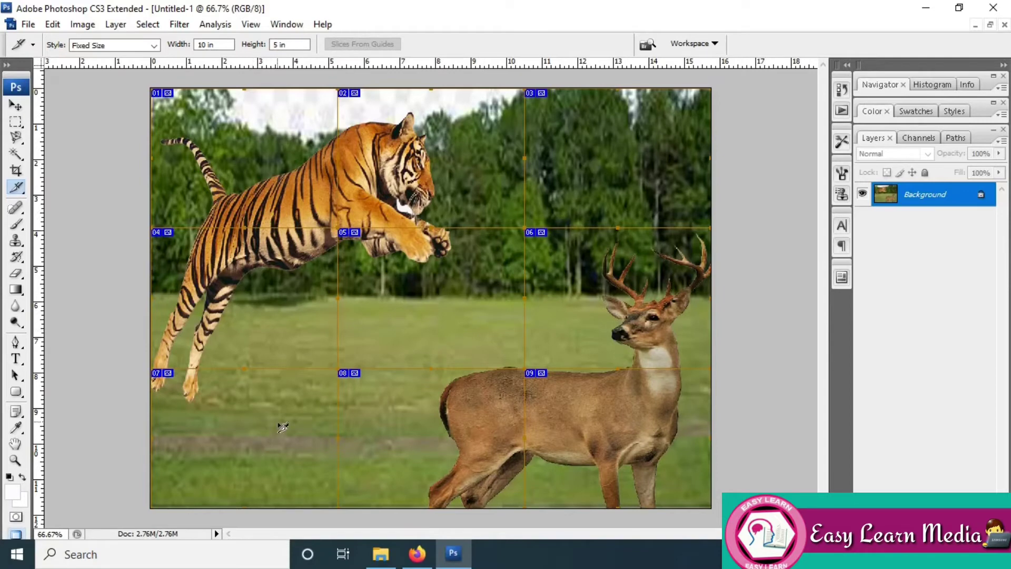
Use the Slice Select tool to shift the whole slice grid and reposition several individual slices
{"action": "right_click", "coordinate": [23, 192]}
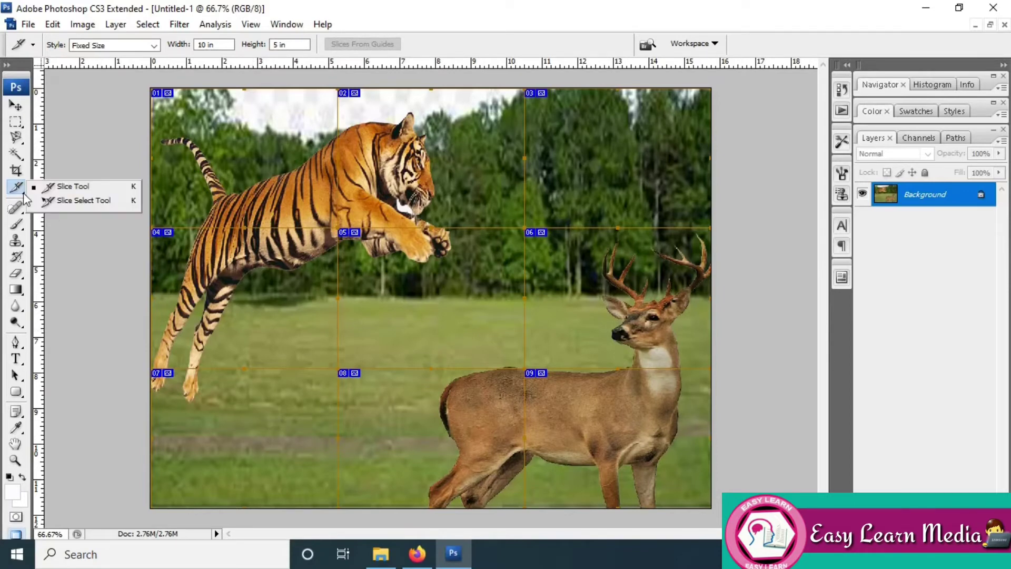
{"action": "left_click", "coordinate": [58, 201]}
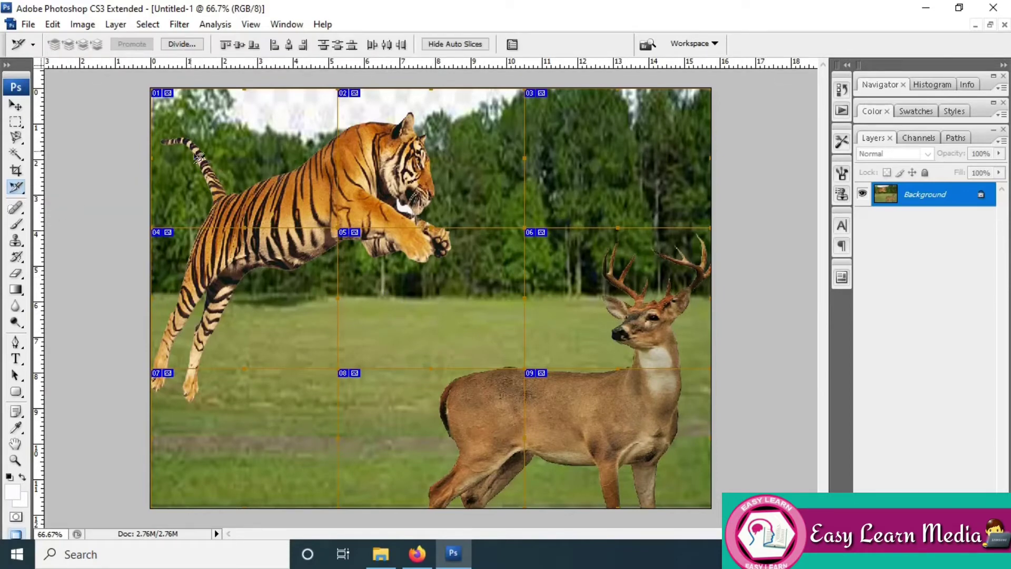
{"action": "left_click_drag", "start_coordinate": [193, 153], "coordinate": [141, 148]}
{"action": "left_click_drag", "start_coordinate": [232, 154], "coordinate": [202, 175]}
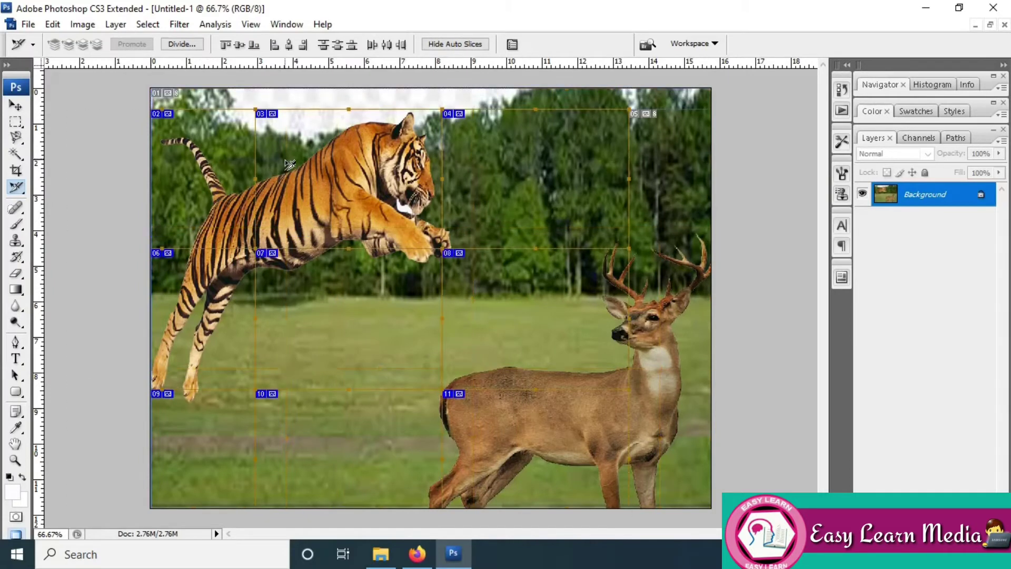
{"action": "left_click_drag", "start_coordinate": [359, 167], "coordinate": [369, 147]}
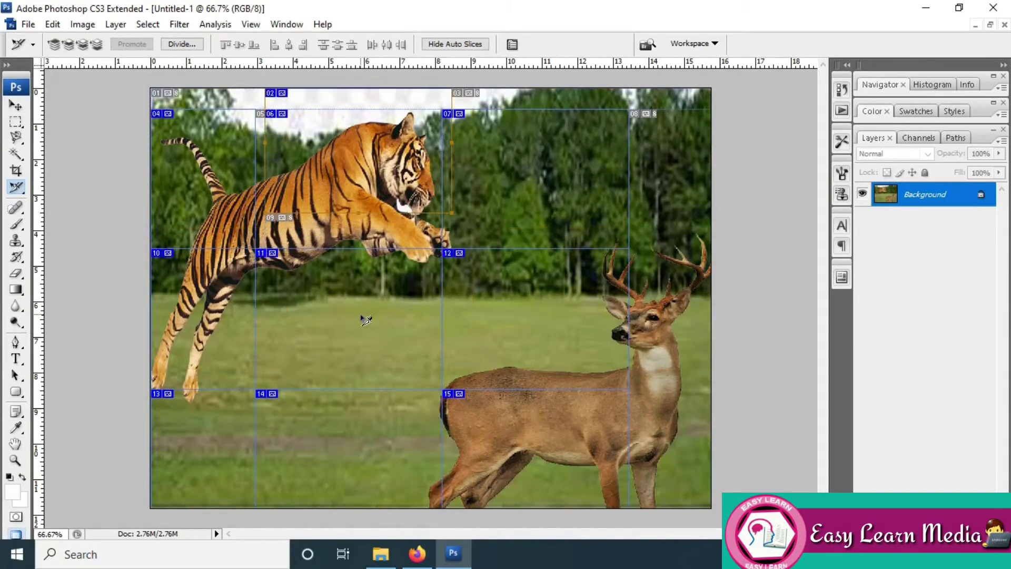
{"action": "left_click_drag", "start_coordinate": [361, 315], "coordinate": [380, 297]}
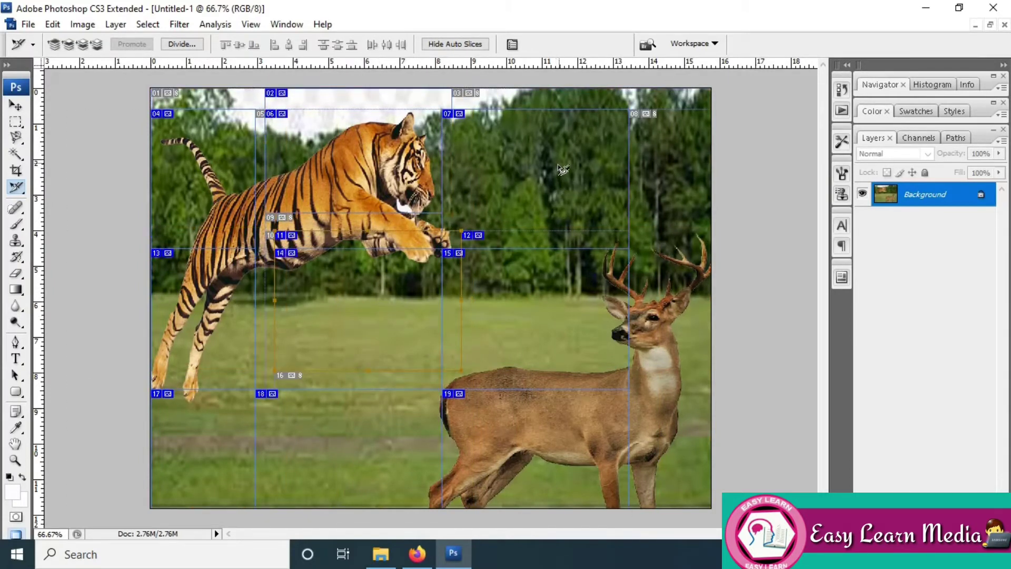
{"action": "left_click_drag", "start_coordinate": [562, 170], "coordinate": [567, 169]}
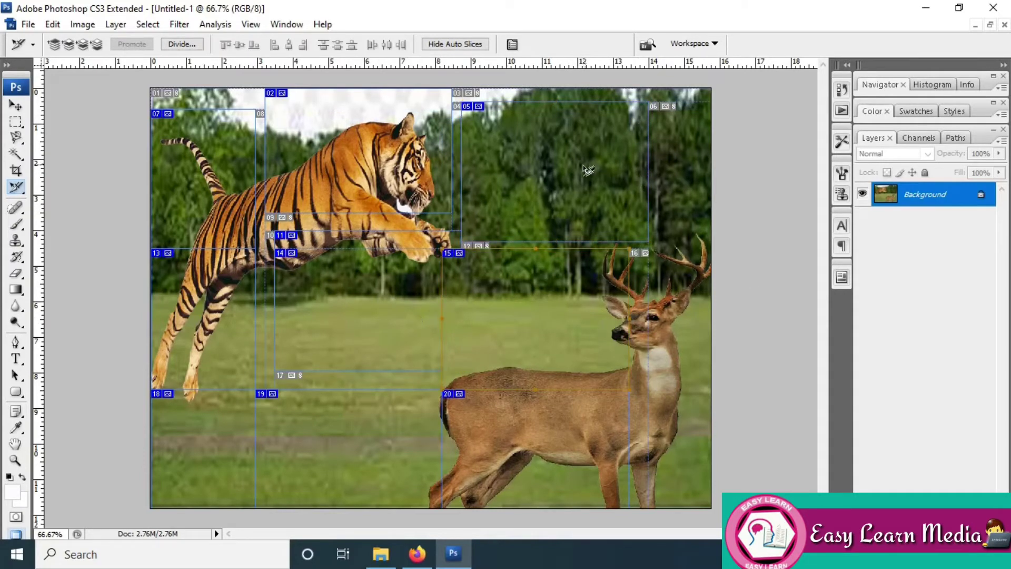
{"action": "left_click_drag", "start_coordinate": [586, 168], "coordinate": [601, 159]}
Undo all the slice moves and the 3 by 3 slice division
{"action": "key", "text": "ctrl+alt+z"}
{"action": "key", "text": "ctrl+alt+z"}
{"action": "key", "text": "ctrl+alt+z"}
{"action": "key", "text": "ctrl+alt+z"}
{"action": "key", "text": "ctrl+alt+z"}
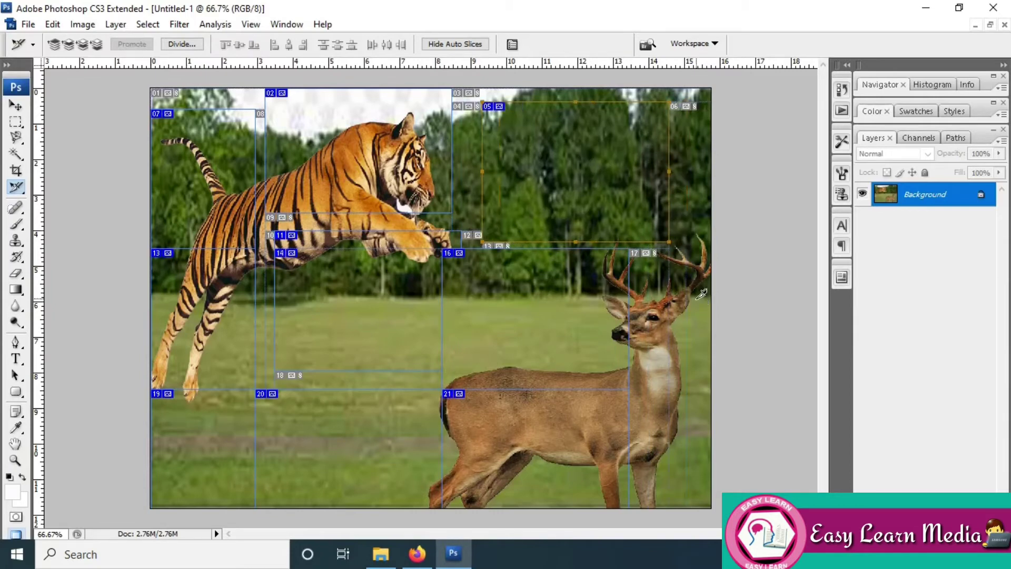
{"action": "key", "text": "ctrl+alt+z"}
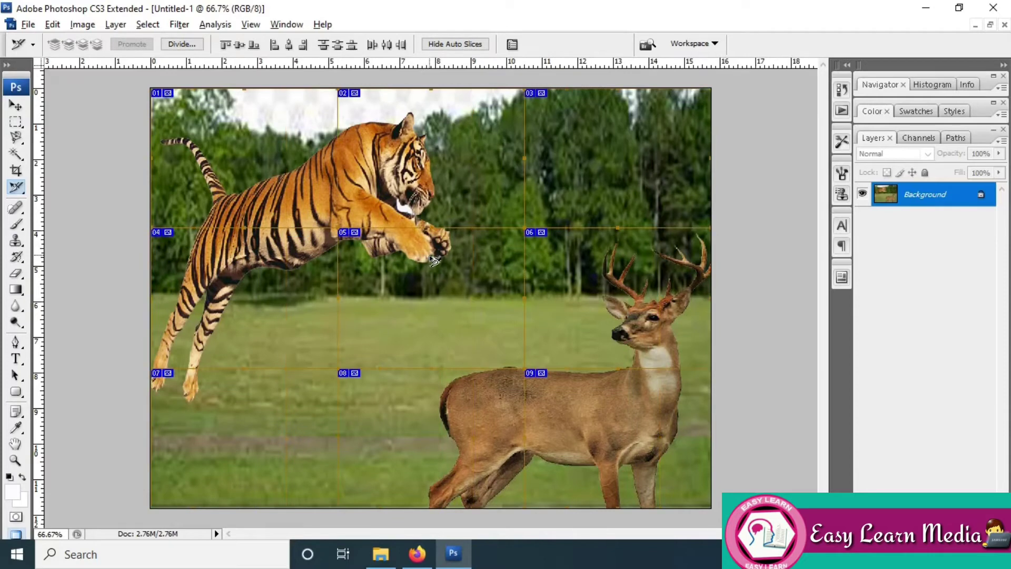
{"action": "key", "text": "ctrl+alt+z"}
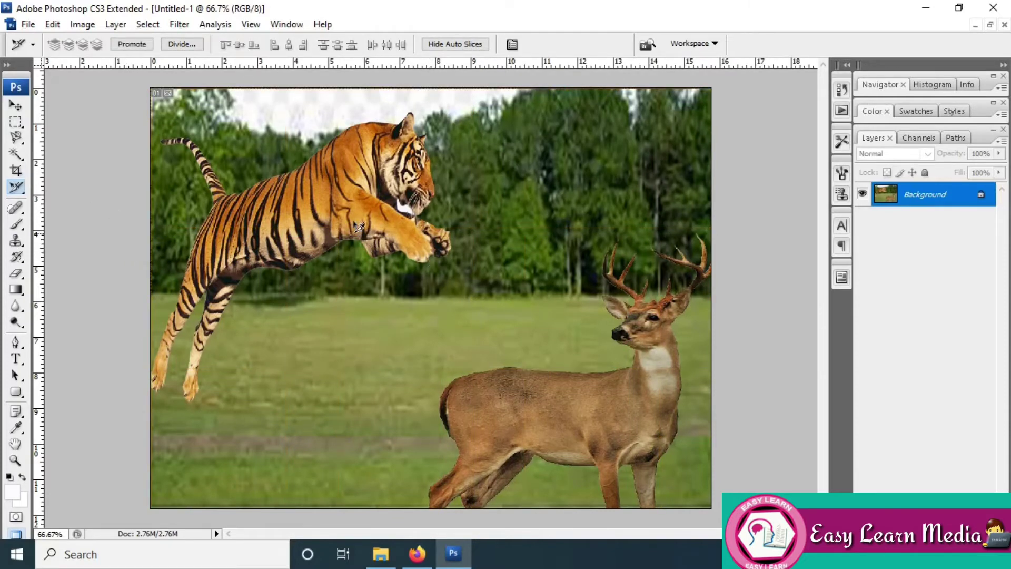
Divide the whole-image slice into 4 evenly spaced slices down and 4 across
{"action": "right_click", "coordinate": [415, 263]}
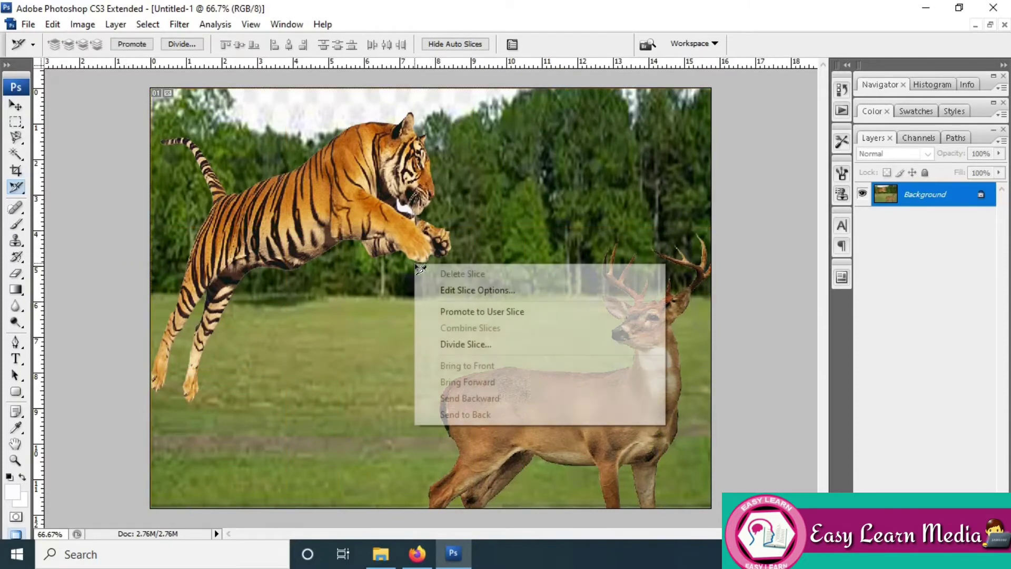
{"action": "left_click", "coordinate": [465, 345]}
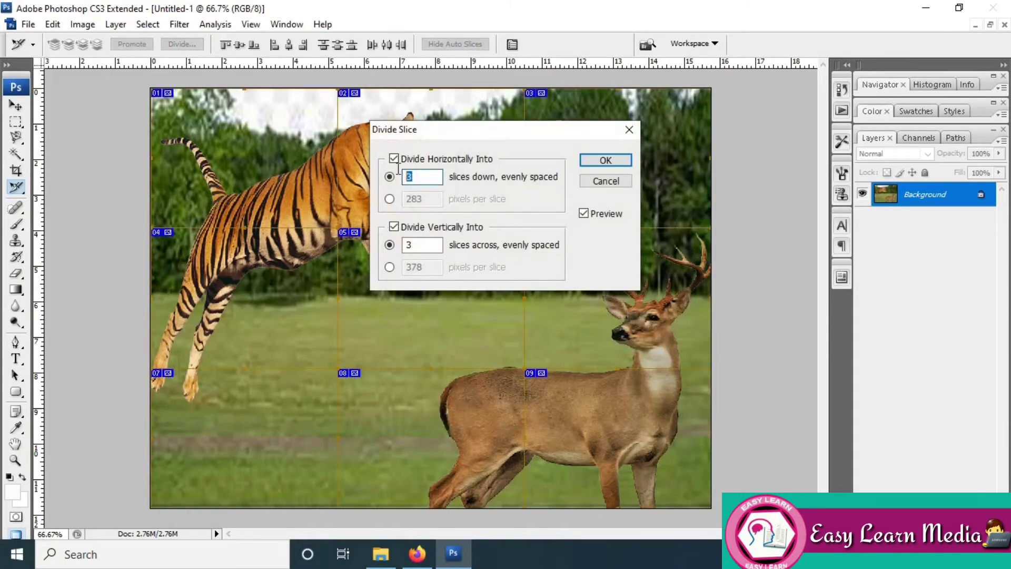
{"action": "type", "text": "4"}
{"action": "key", "text": "Tab"}
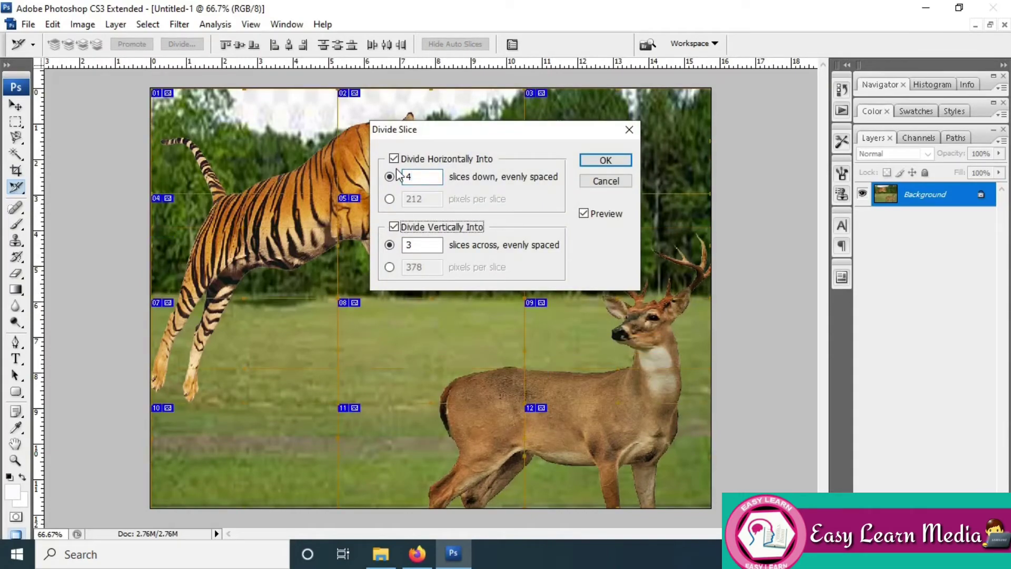
{"action": "key", "text": "Tab"}
{"action": "type", "text": "4"}
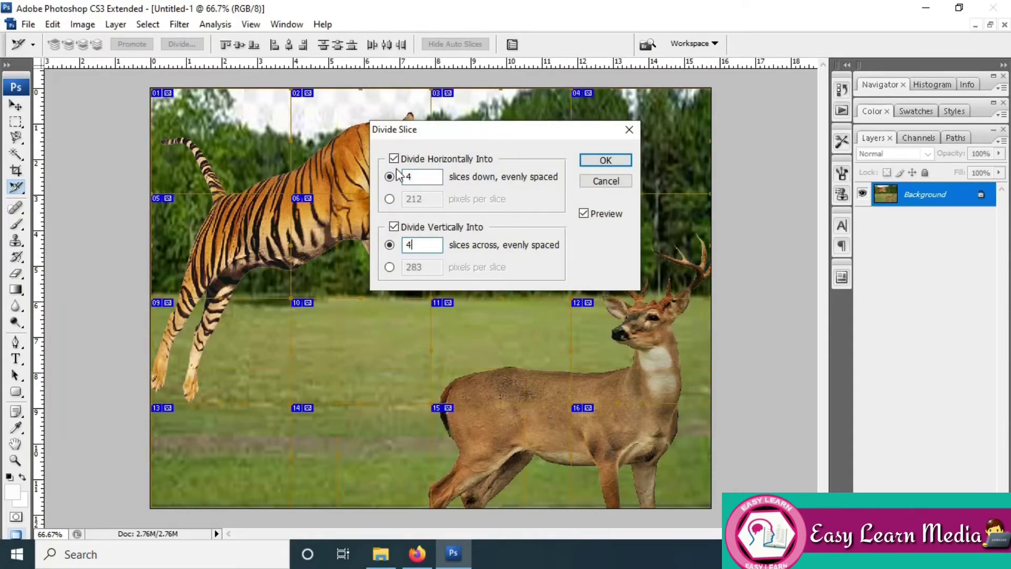
{"action": "left_click", "coordinate": [606, 159]}
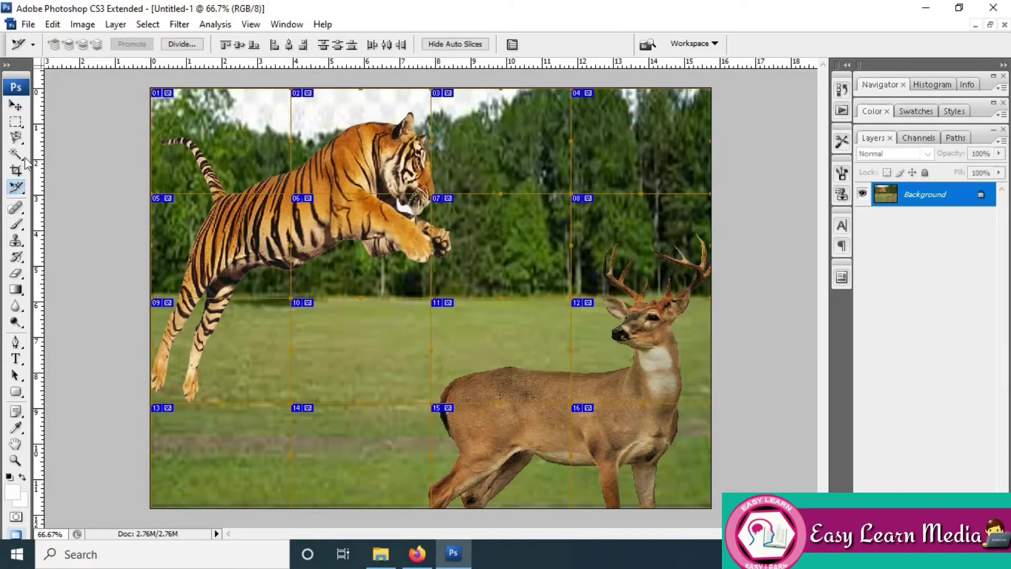
Use the Slice Select tool to reposition a few individual slices in the lower two rows of the 4 by 4 grid
{"action": "right_click", "coordinate": [16, 187]}
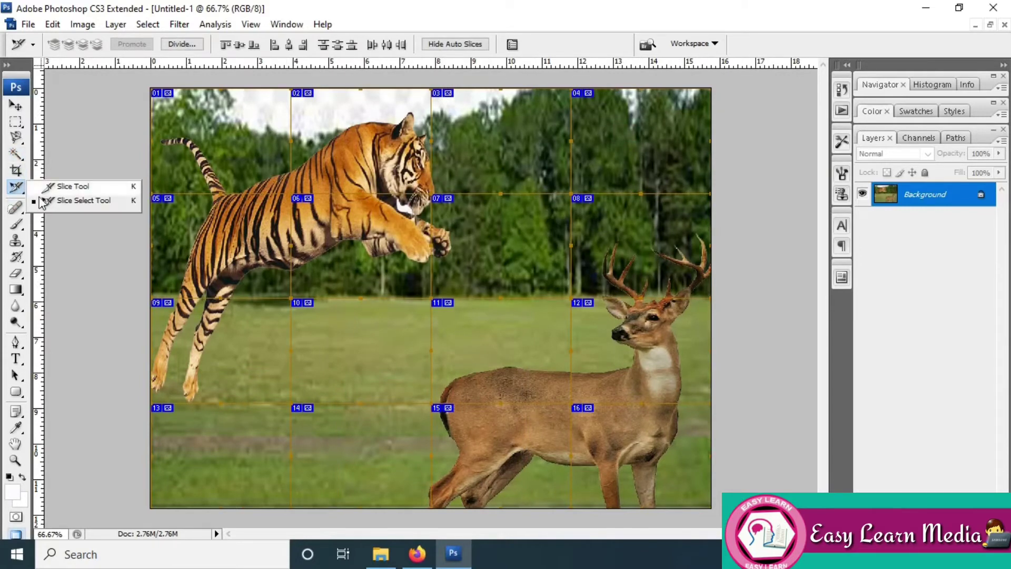
{"action": "left_click", "coordinate": [54, 205]}
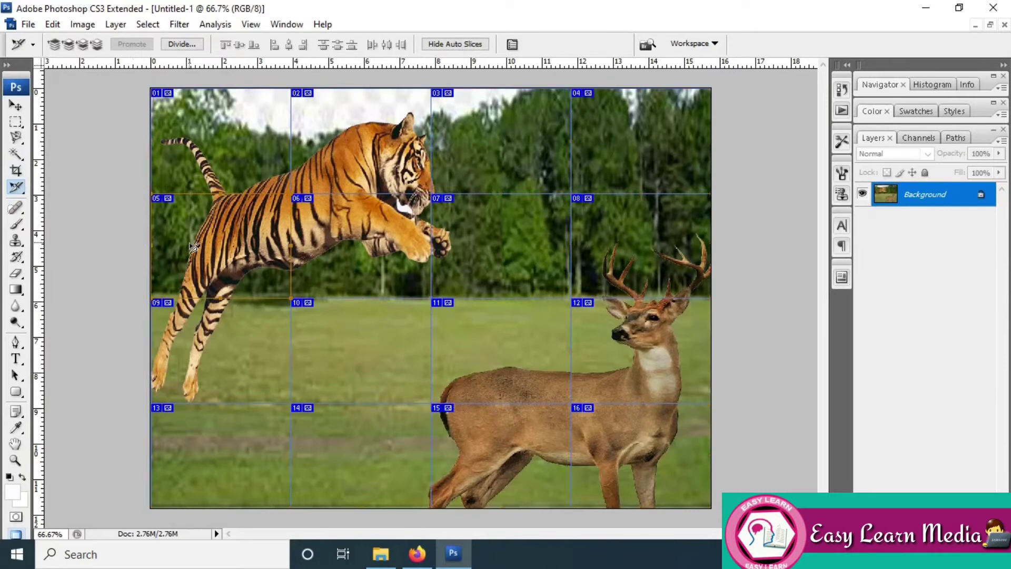
{"action": "left_click", "coordinate": [342, 337]}
{"action": "left_click_drag", "start_coordinate": [387, 357], "coordinate": [380, 337]}
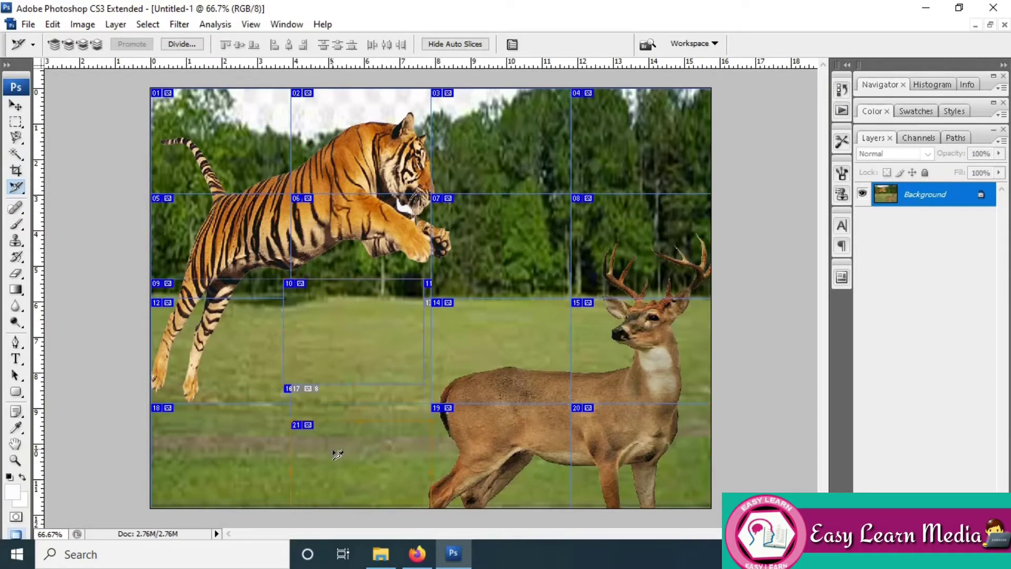
{"action": "left_click_drag", "start_coordinate": [472, 357], "coordinate": [487, 371]}
{"action": "left_click_drag", "start_coordinate": [527, 336], "coordinate": [651, 339]}
{"action": "left_click", "coordinate": [456, 249]}
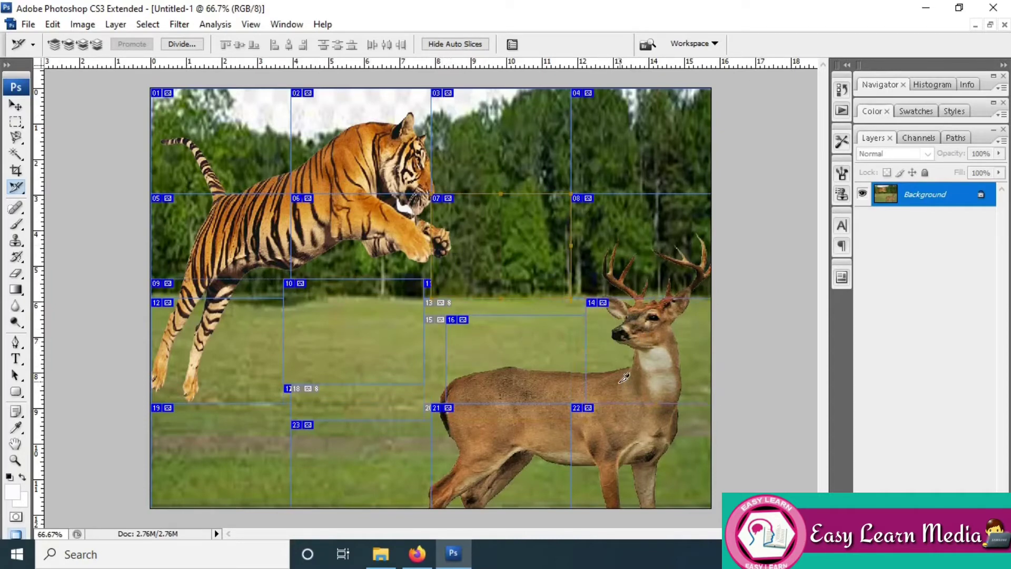
Undo the individual slice moves and the 4 by 4 slice division
{"action": "key", "text": "ctrl+alt+z"}
{"action": "key", "text": "ctrl+alt+z"}
{"action": "key", "text": "ctrl+alt+z"}
{"action": "key", "text": "ctrl+alt+z"}
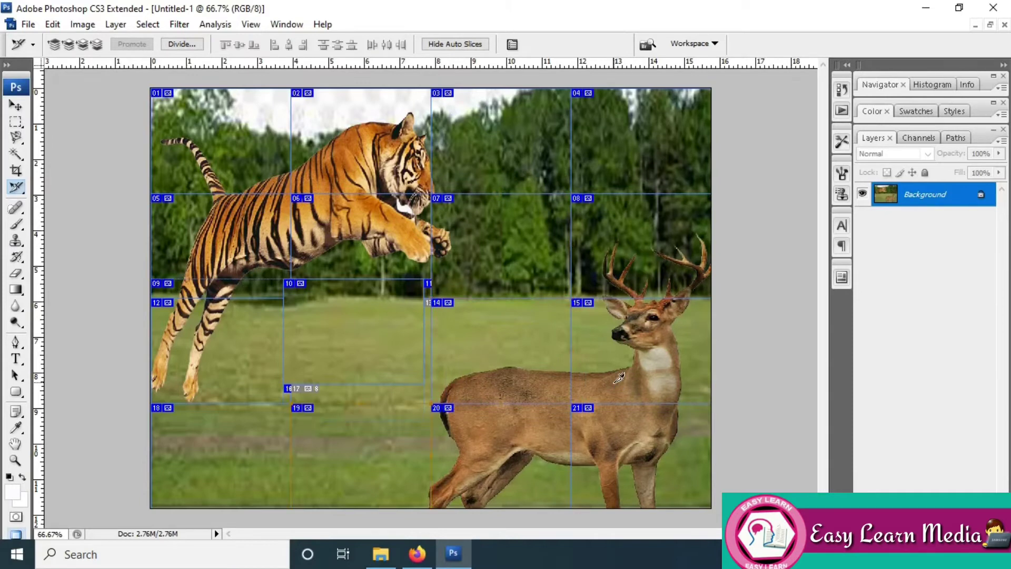
{"action": "key", "text": "ctrl+alt+z"}
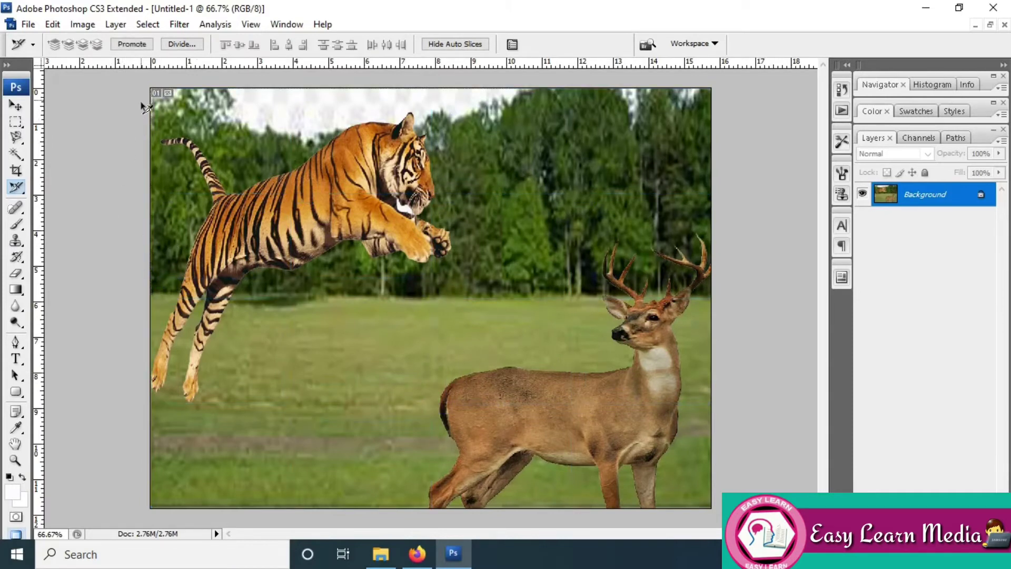
Divide the undivided image slice again into a grid of 4 slices down and 4 across
{"action": "right_click", "coordinate": [291, 243]}
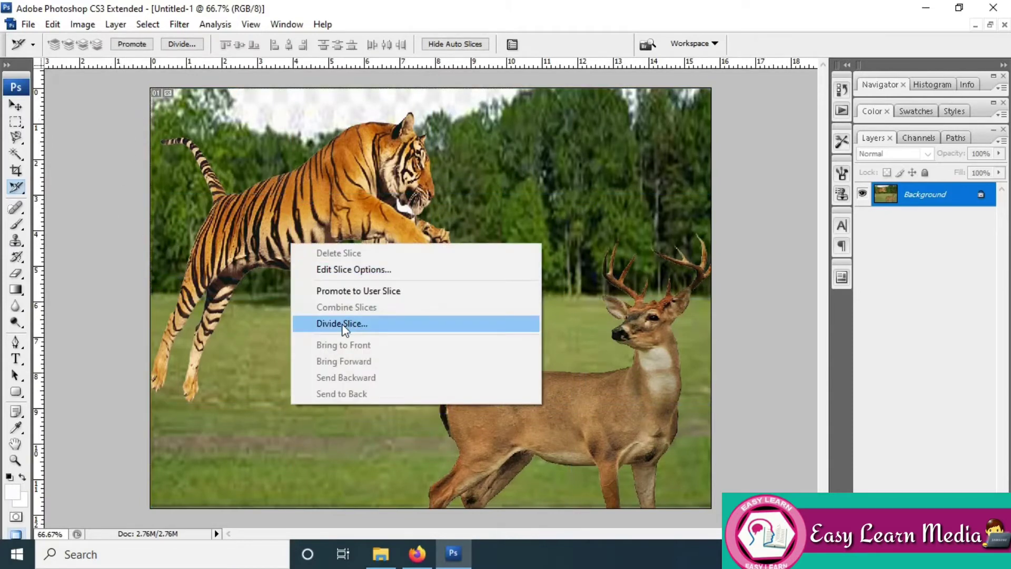
{"action": "left_click", "coordinate": [344, 324]}
{"action": "left_click", "coordinate": [606, 160]}
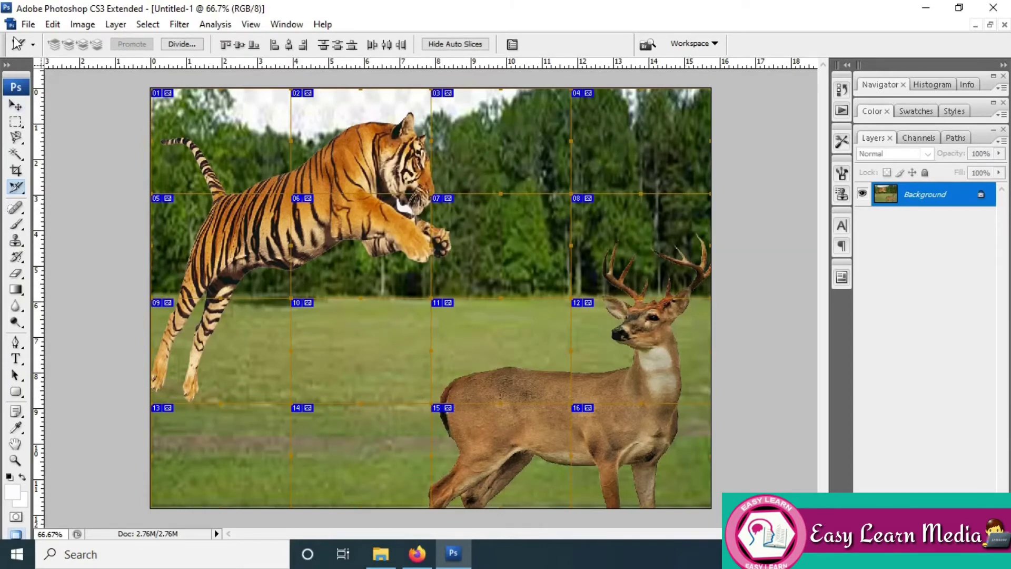
Save all slices for web as GIF, using HTML and Images output named Untitled-1.html in the Slice Tool folder
{"action": "left_click", "coordinate": [27, 25]}
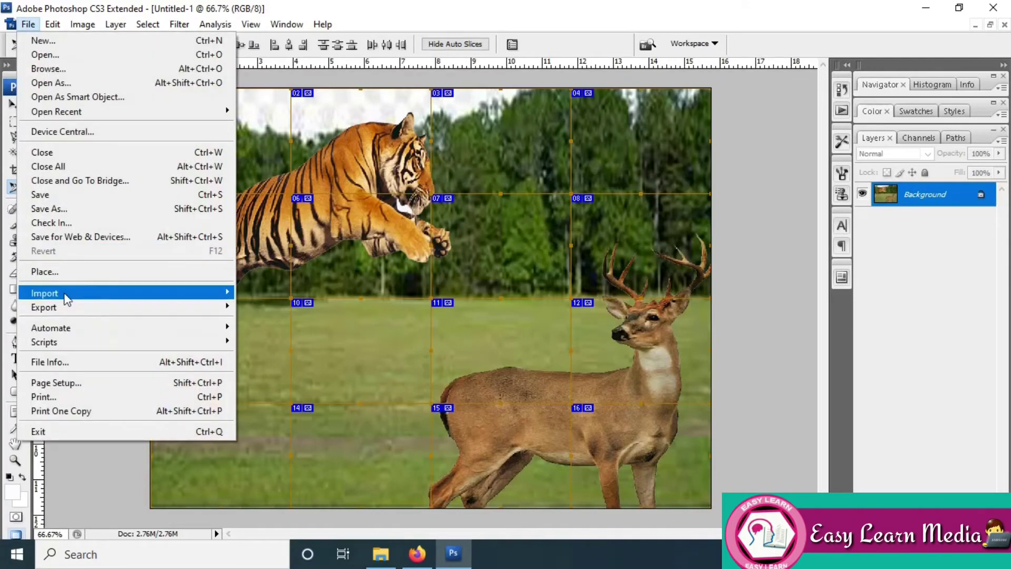
{"action": "mouse_move", "coordinate": [63, 293]}
{"action": "left_click", "coordinate": [496, 367]}
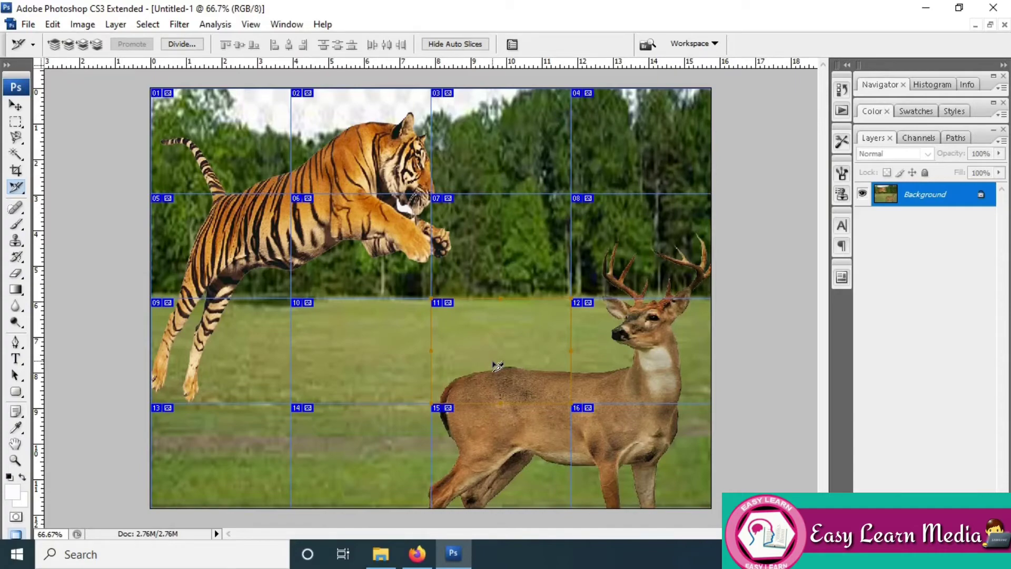
{"action": "key", "text": "ctrl+alt+shift+s"}
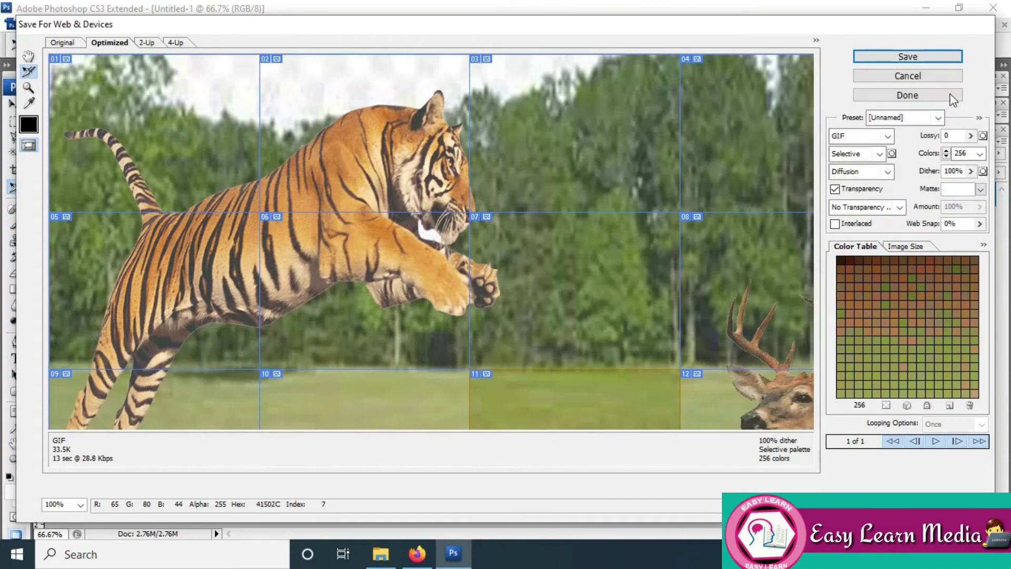
{"action": "left_click", "coordinate": [910, 58]}
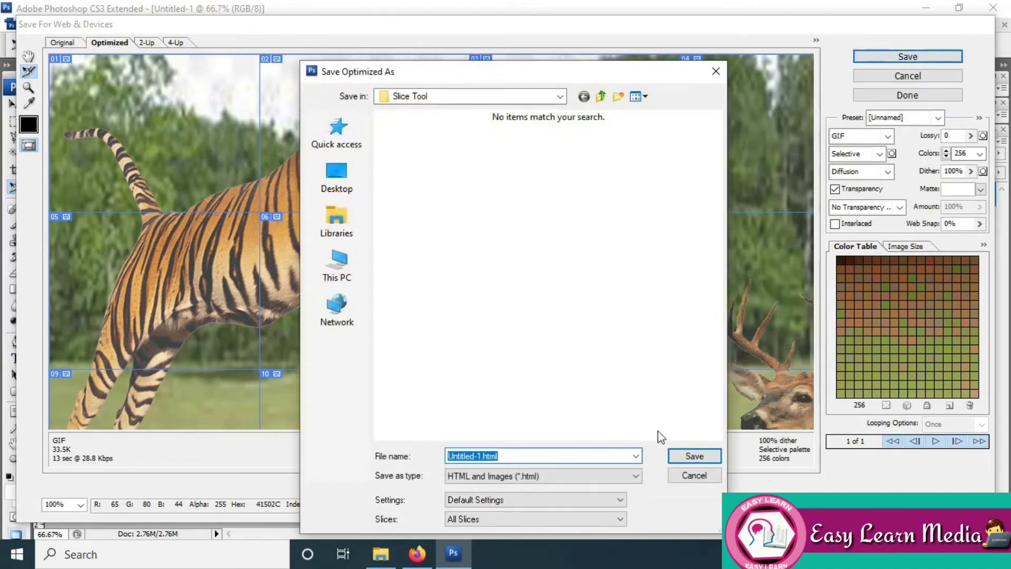
{"action": "left_click", "coordinate": [683, 456]}
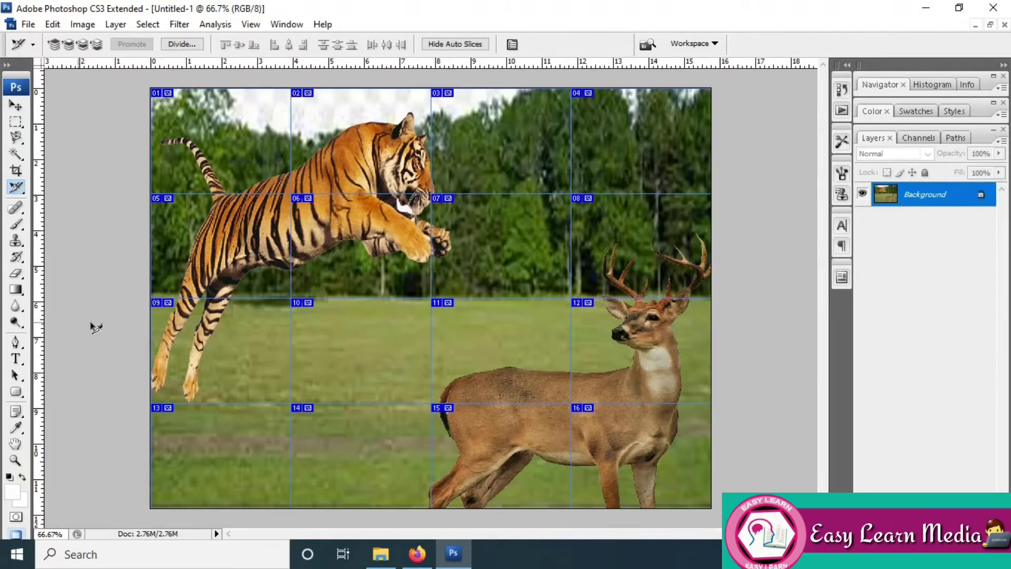
Create a text box across the field between the tiger and deer and enter "alt+shift+ctrl+s"
{"action": "left_click", "coordinate": [16, 359]}
{"action": "left_click_drag", "start_coordinate": [330, 329], "coordinate": [570, 389]}
{"action": "type", "text": "S"}
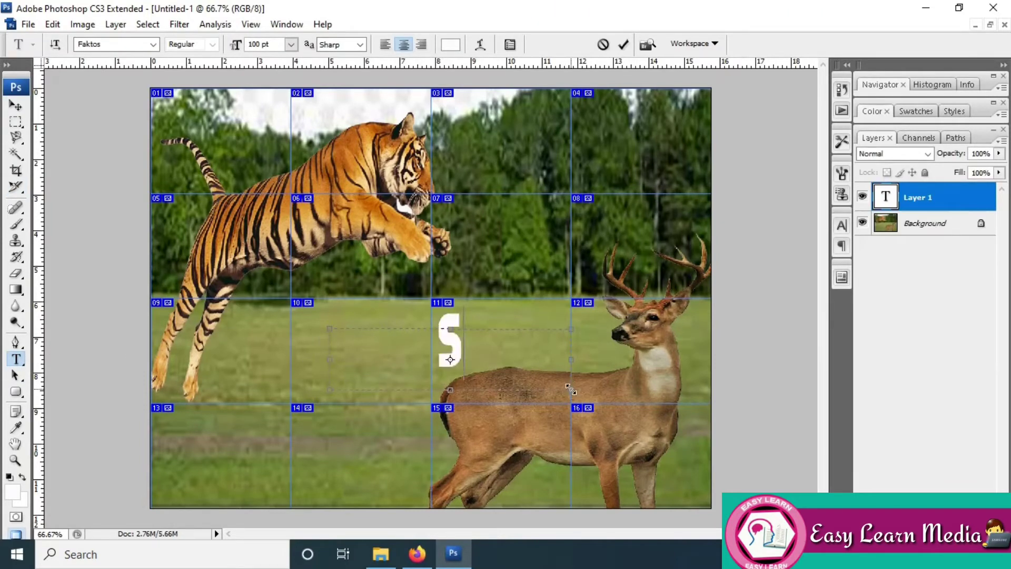
{"action": "key", "text": "BackSpace"}
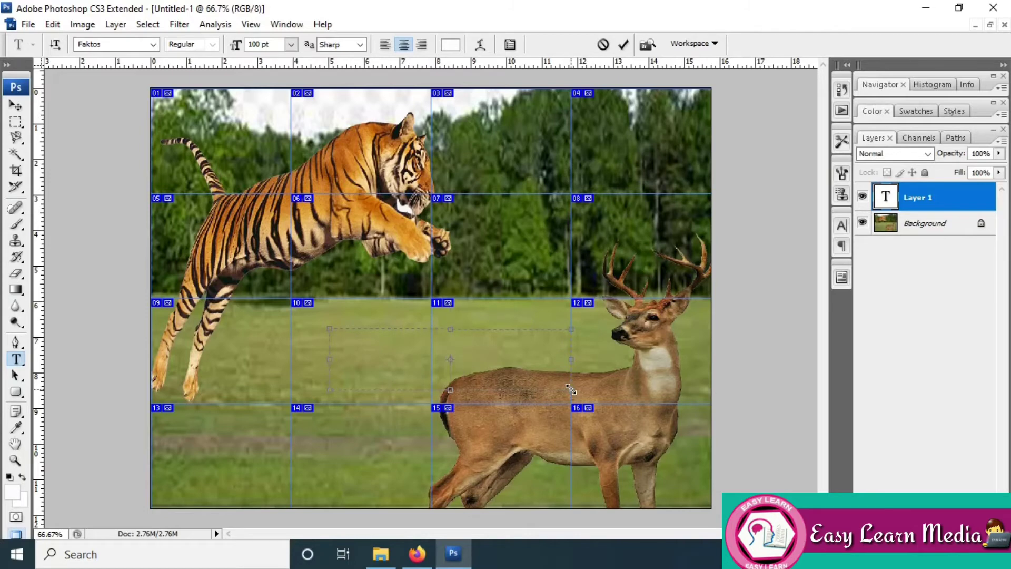
{"action": "type", "text": "alt"}
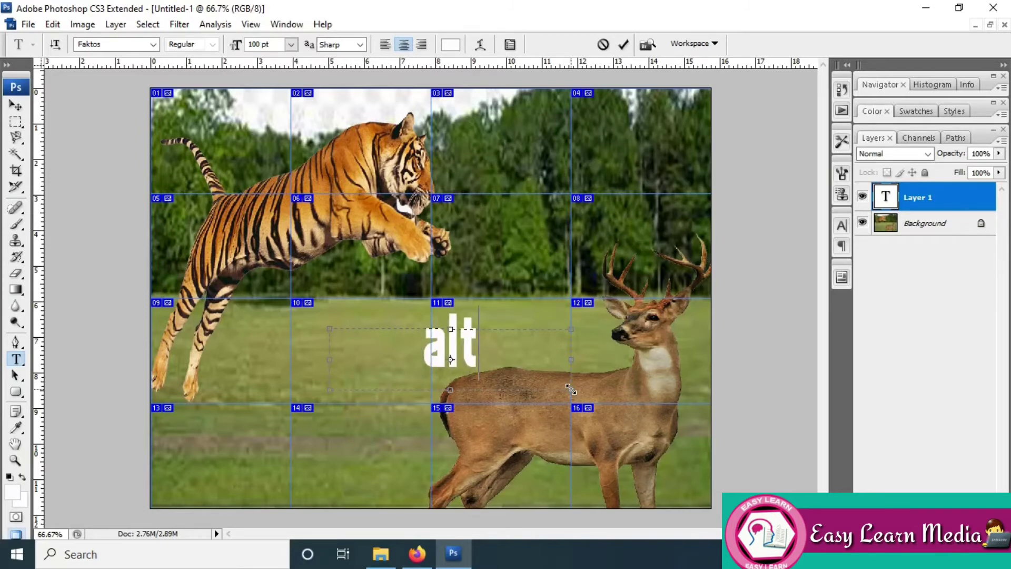
{"action": "type", "text": "+shif"}
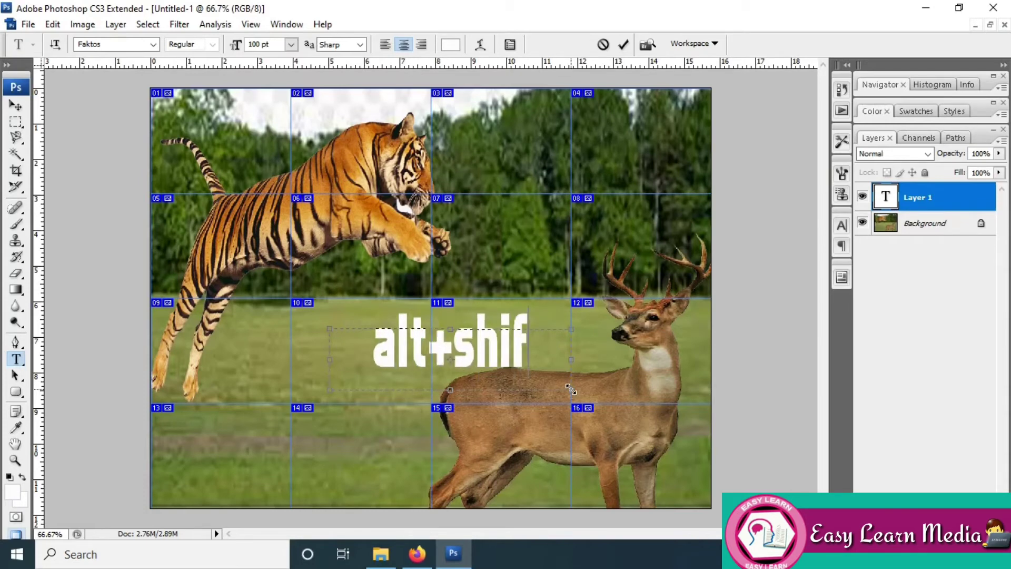
{"action": "type", "text": "t+"}
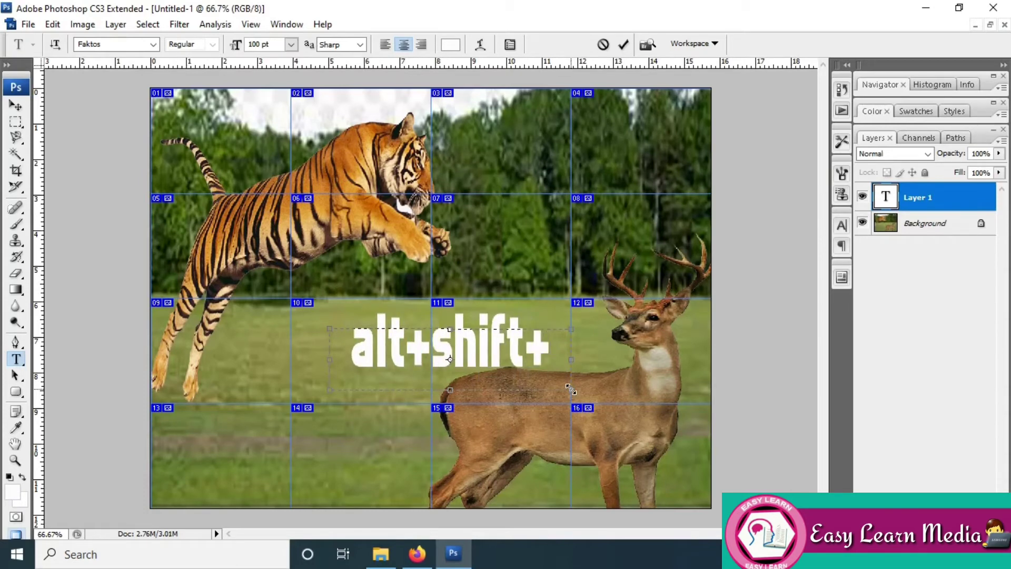
{"action": "type", "text": "ct"}
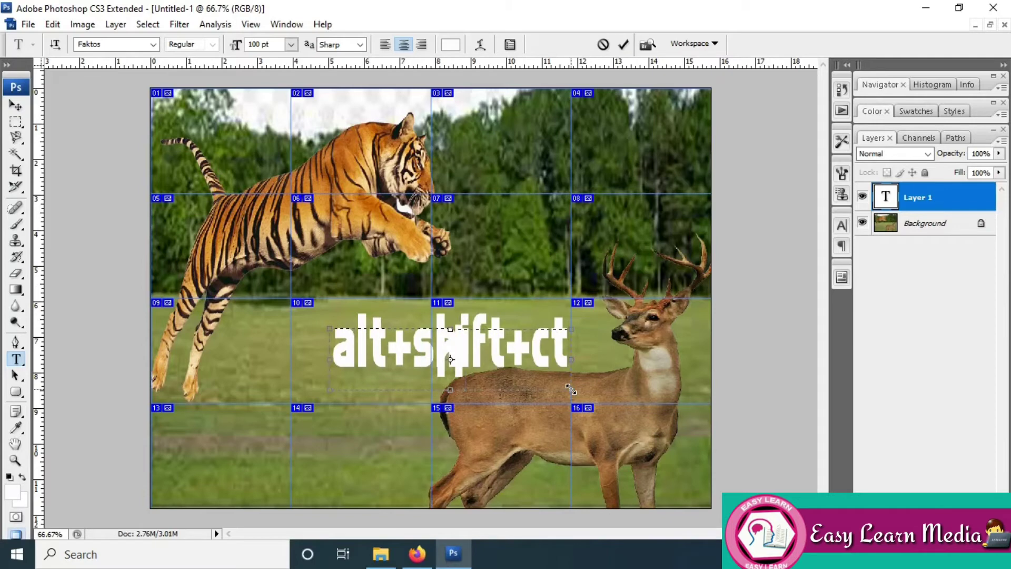
{"action": "type", "text": "rl+s"}
Try smaller font sizes of 30 pt and 24 pt on parts of the "alt+shift+ctrl+s" text
{"action": "key", "text": "shift+Home"}
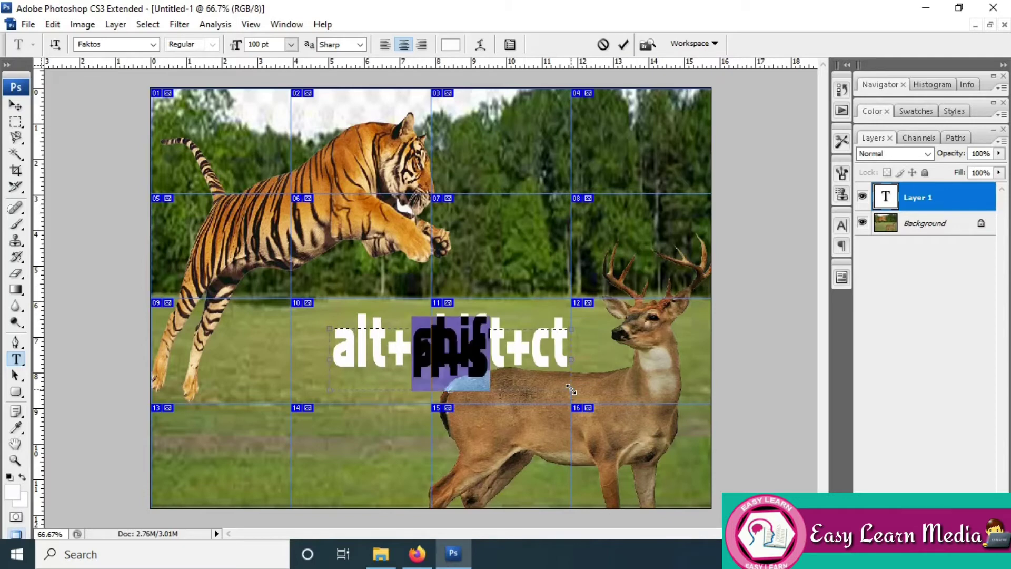
{"action": "left_click", "coordinate": [290, 45]}
{"action": "left_click", "coordinate": [289, 226]}
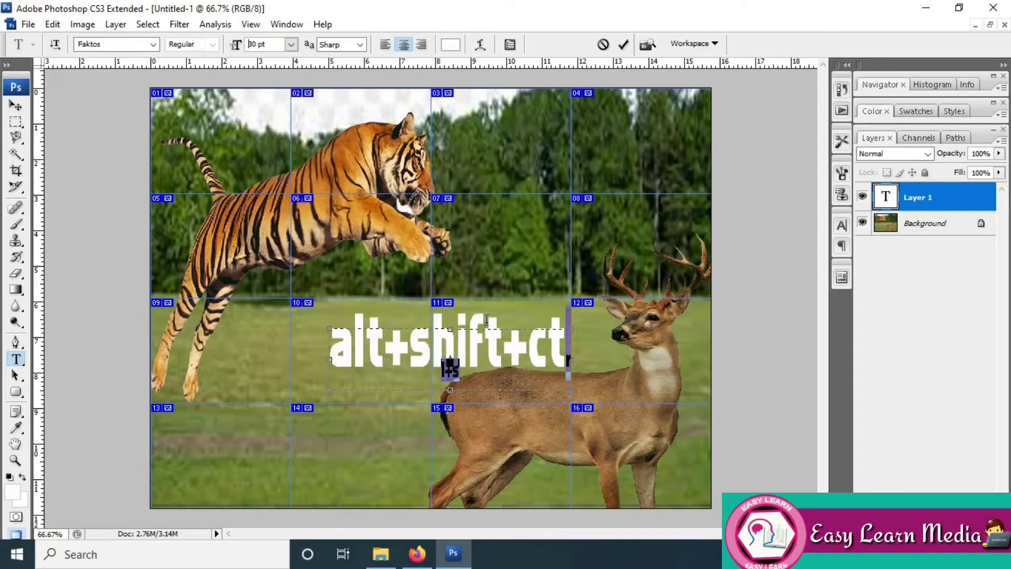
{"action": "left_click", "coordinate": [403, 349]}
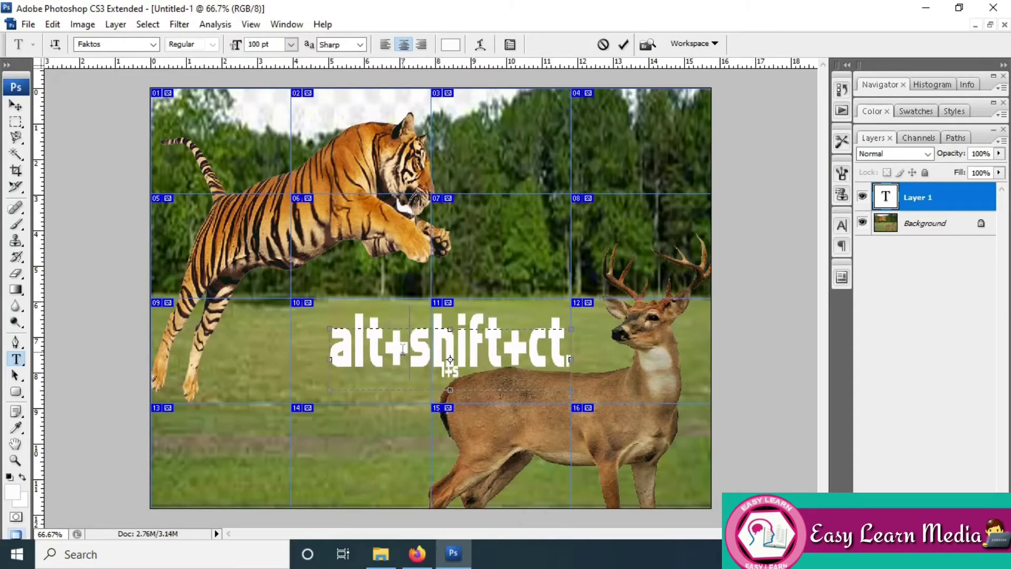
{"action": "key", "text": "ctrl+a"}
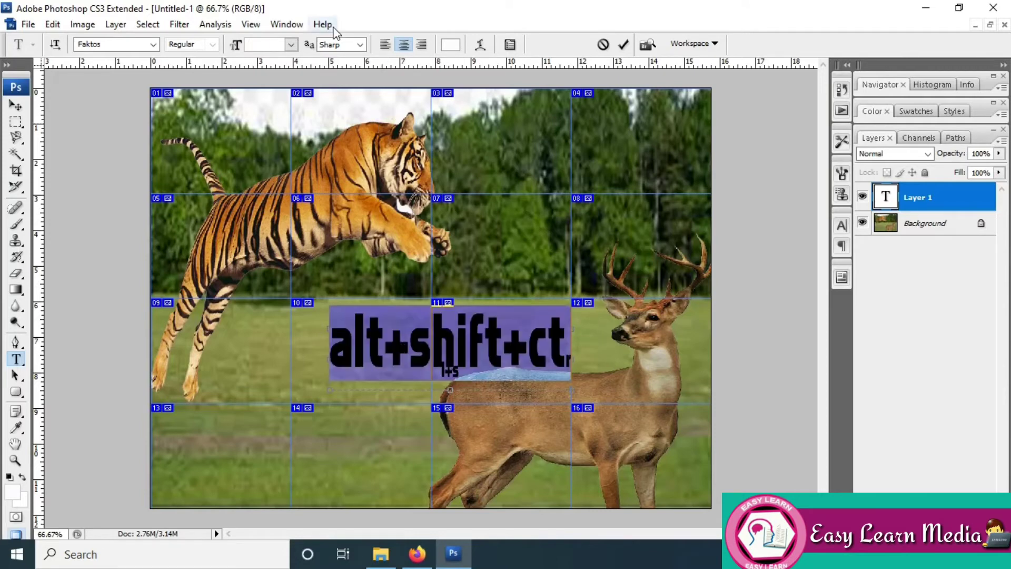
{"action": "left_click", "coordinate": [290, 46]}
{"action": "left_click", "coordinate": [295, 214]}
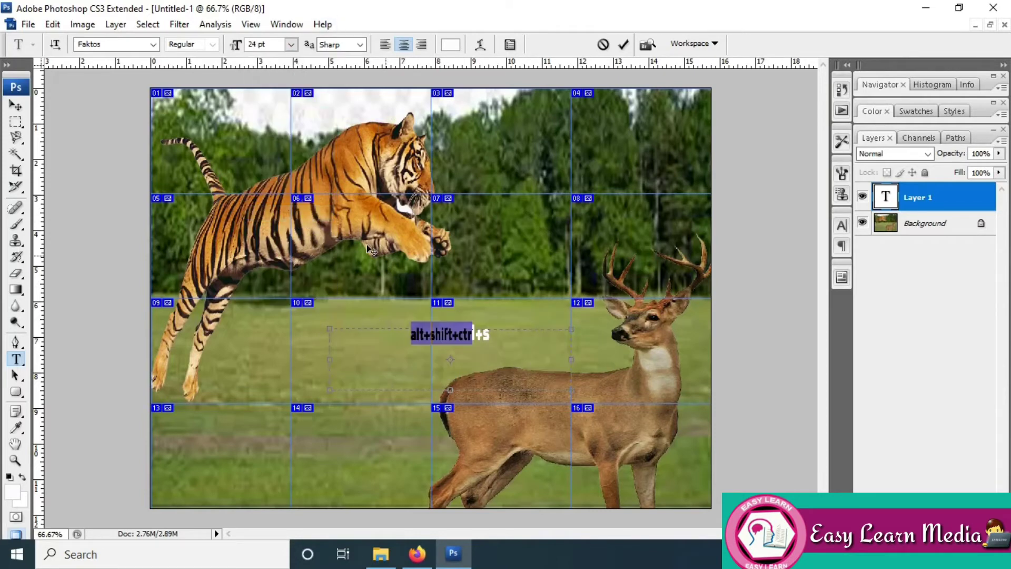
Select the entire "alt+shift+ctrl+s" text and set its font size to 48 pt
{"action": "key", "text": "ctrl+a"}
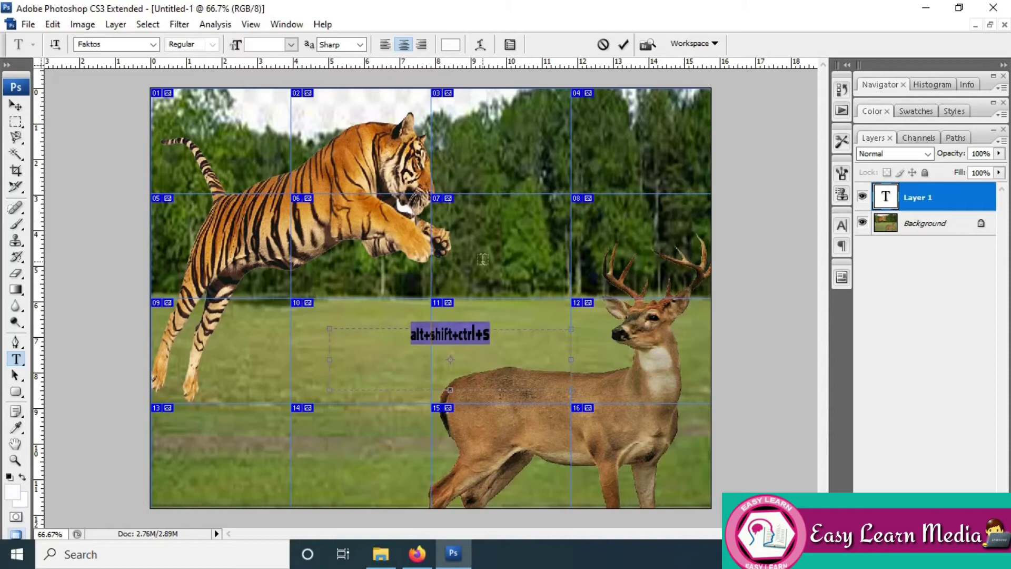
{"action": "left_click", "coordinate": [290, 44]}
{"action": "left_click", "coordinate": [287, 219]}
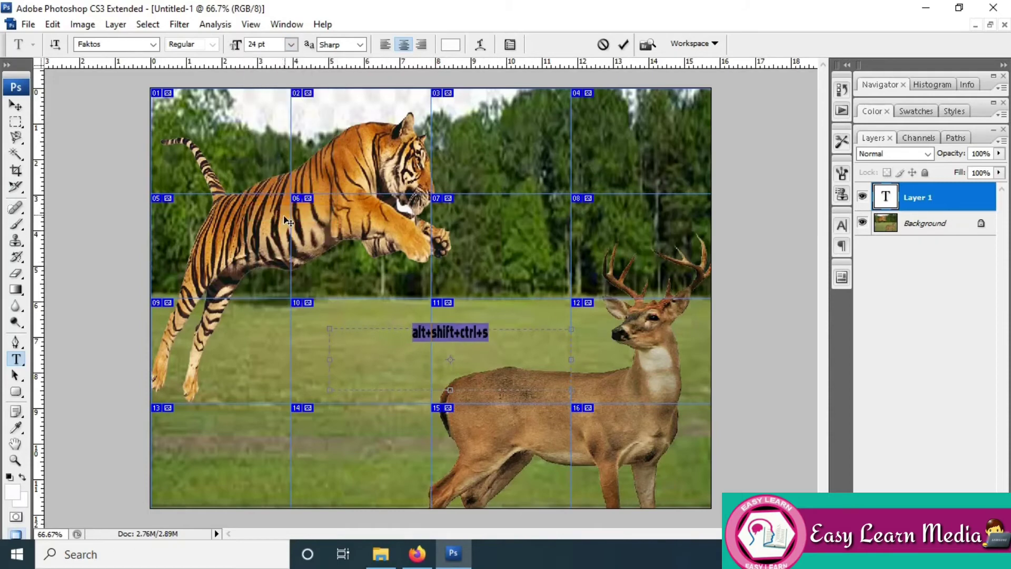
{"action": "left_click", "coordinate": [290, 44]}
{"action": "left_click", "coordinate": [277, 258]}
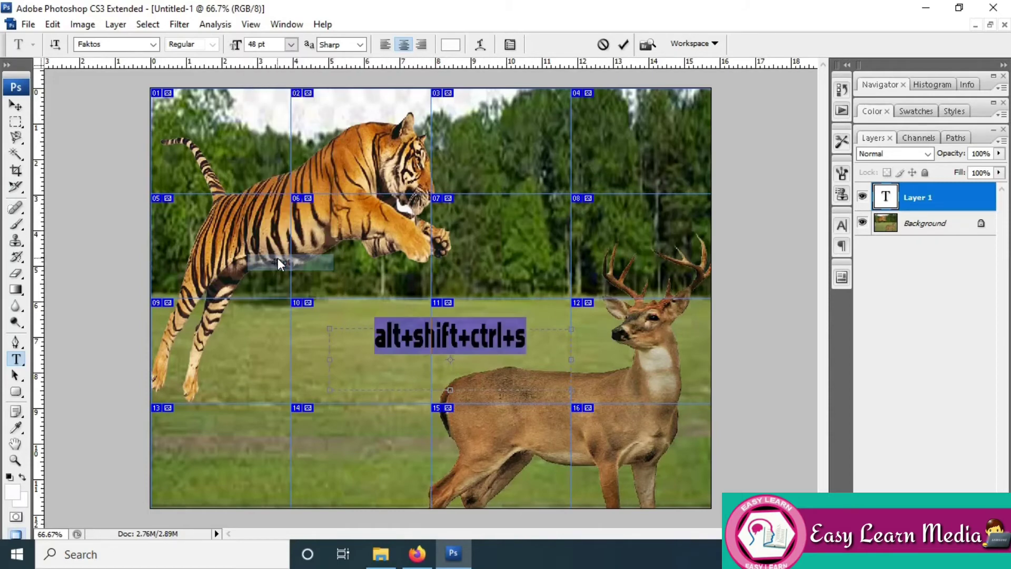
Add the second line "short cut for export for web" below "alt+shift+ctrl+s" and enlarge the text box to fit it
{"action": "left_click", "coordinate": [527, 341]}
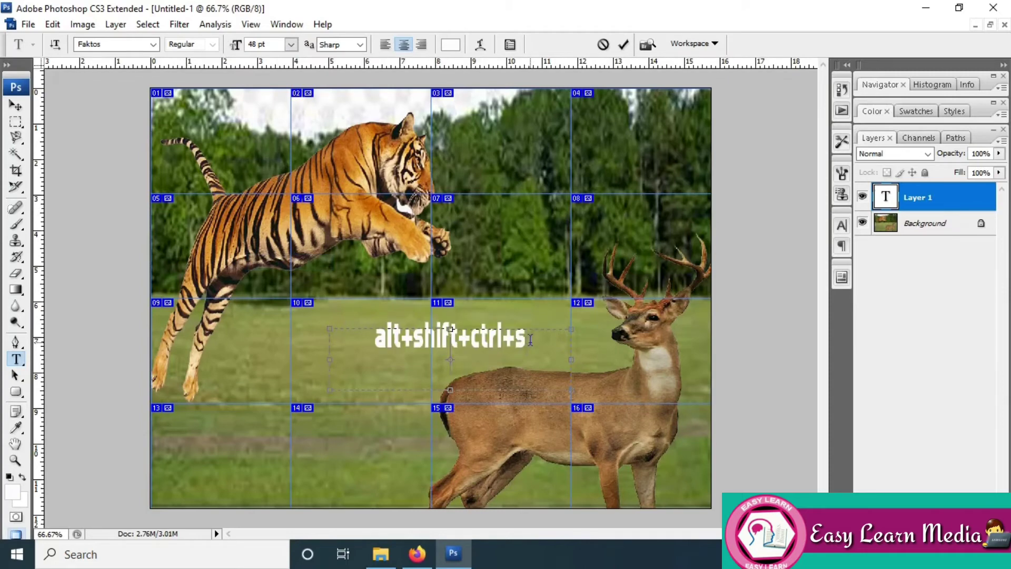
{"action": "key", "text": "Return"}
{"action": "type", "text": "short"}
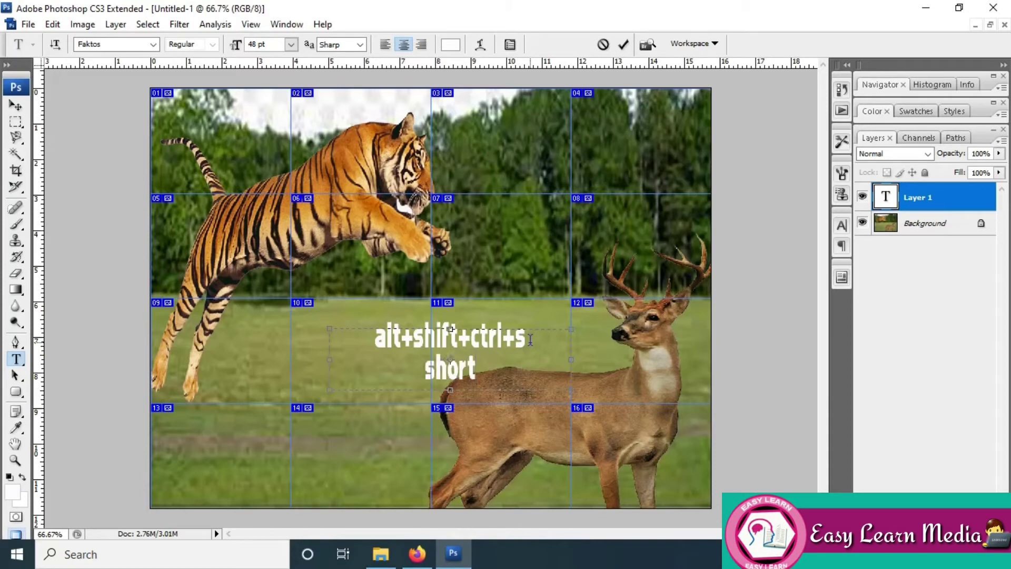
{"action": "type", "text": " cut f"}
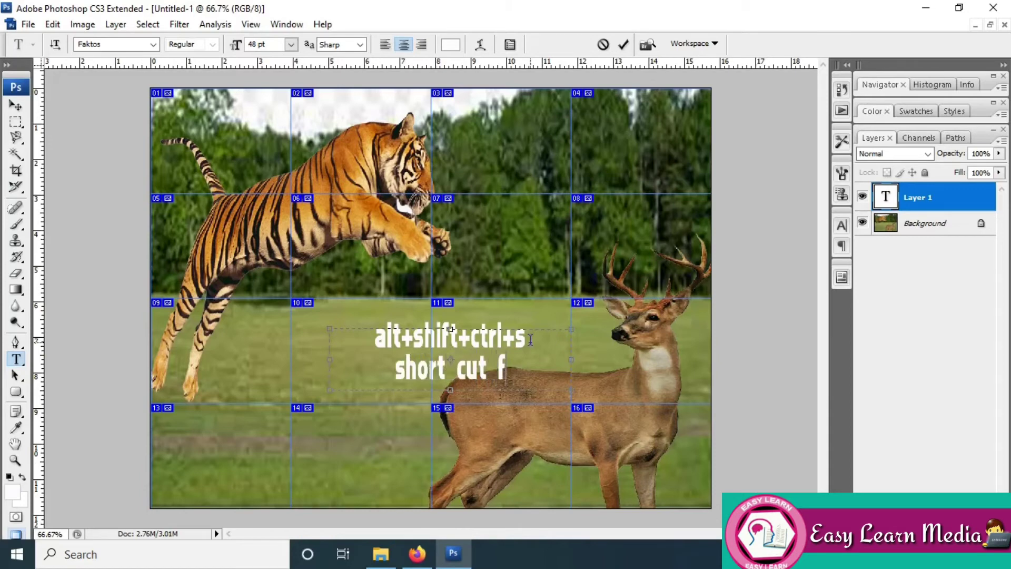
{"action": "type", "text": "or expo"}
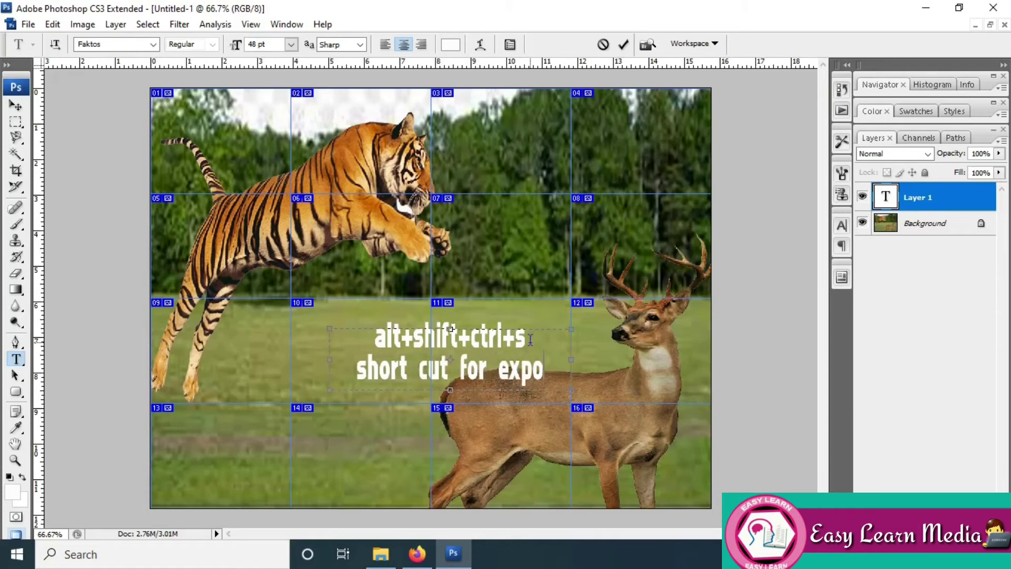
{"action": "type", "text": "rtf"}
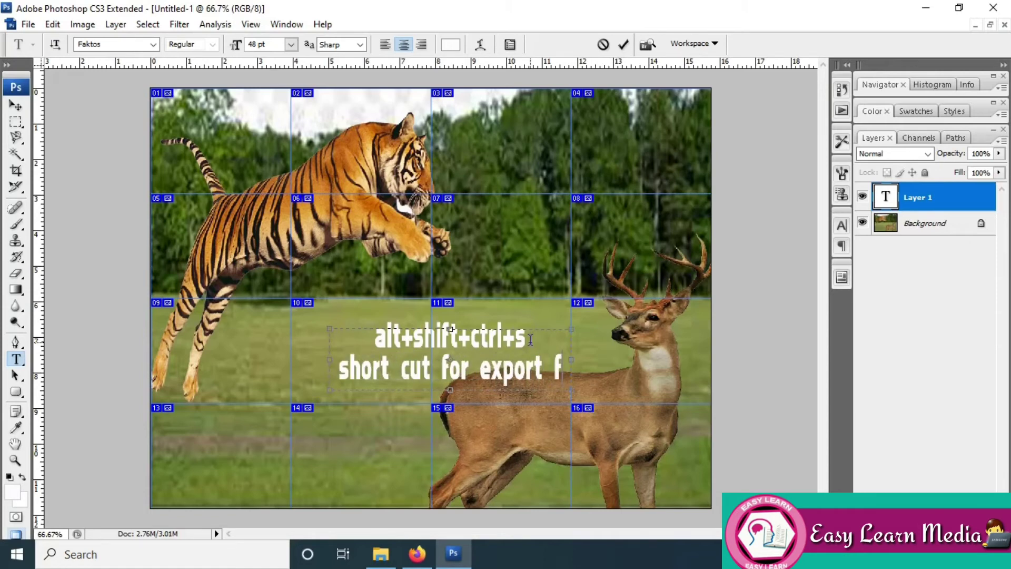
{"action": "key", "text": "BackSpace"}
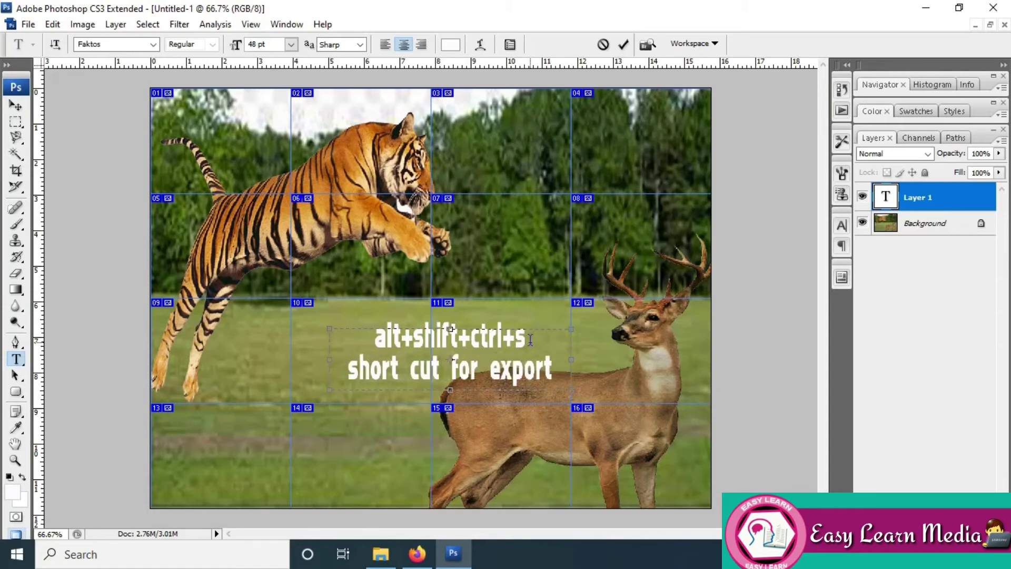
{"action": "left_click_drag", "start_coordinate": [570, 389], "coordinate": [655, 419]}
{"action": "type", "text": "for web"}
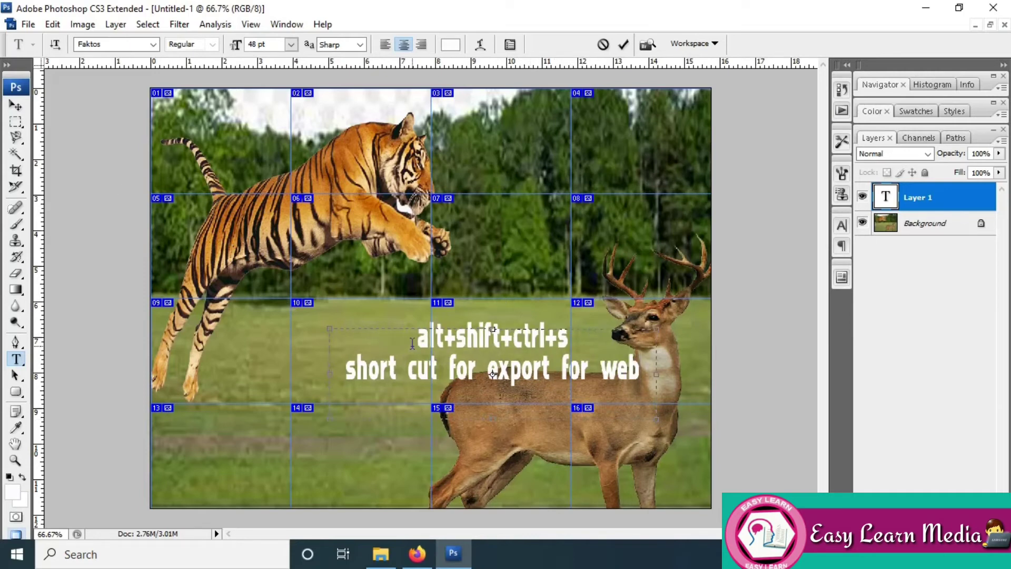
Set the color of both text lines to near-black and move the caption slightly down and left on the field
{"action": "left_click_drag", "start_coordinate": [346, 368], "coordinate": [641, 371]}
{"action": "left_click_drag", "start_coordinate": [345, 368], "coordinate": [643, 371]}
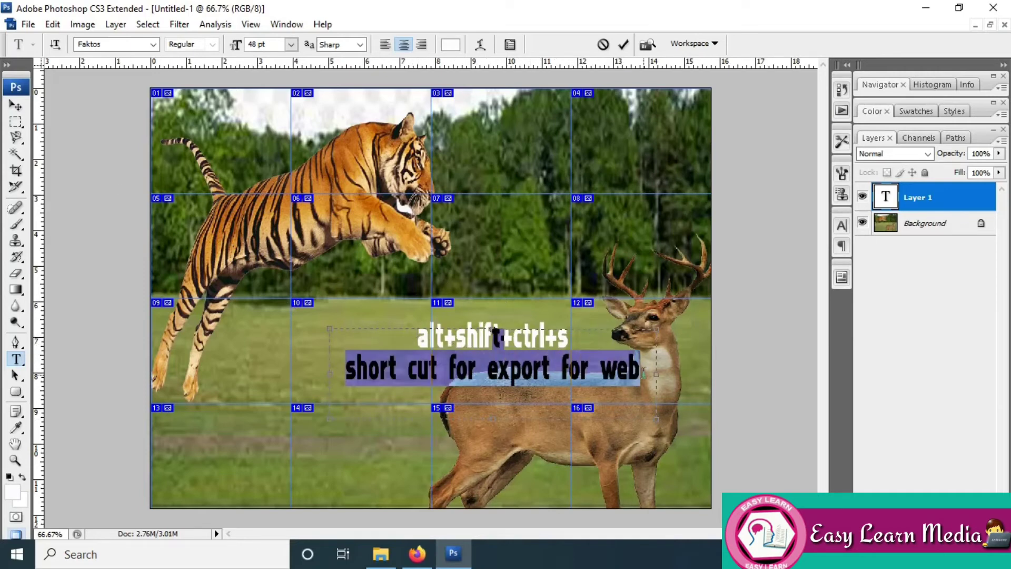
{"action": "key", "text": "ctrl+a"}
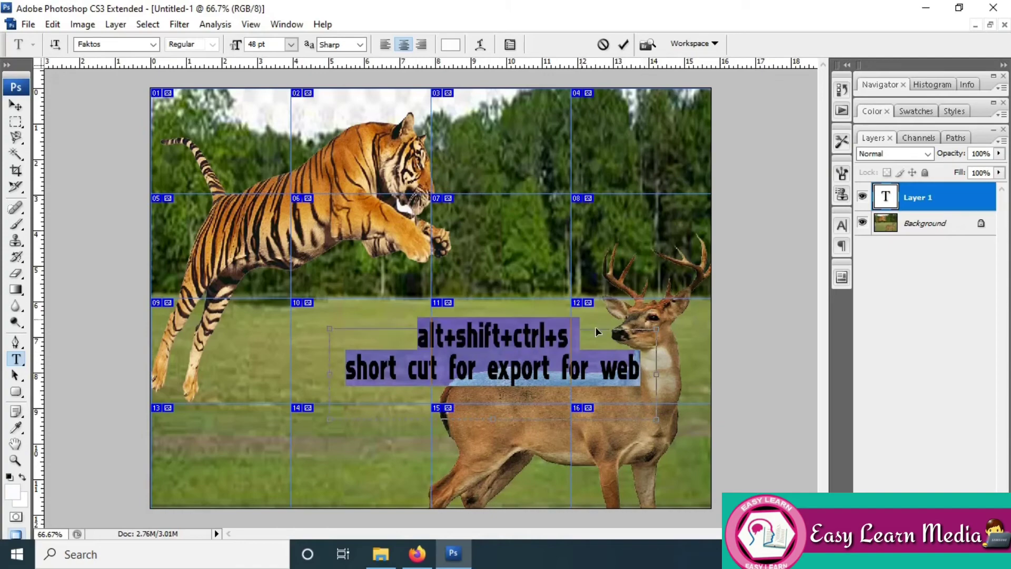
{"action": "left_click", "coordinate": [450, 44]}
{"action": "left_click", "coordinate": [608, 501]}
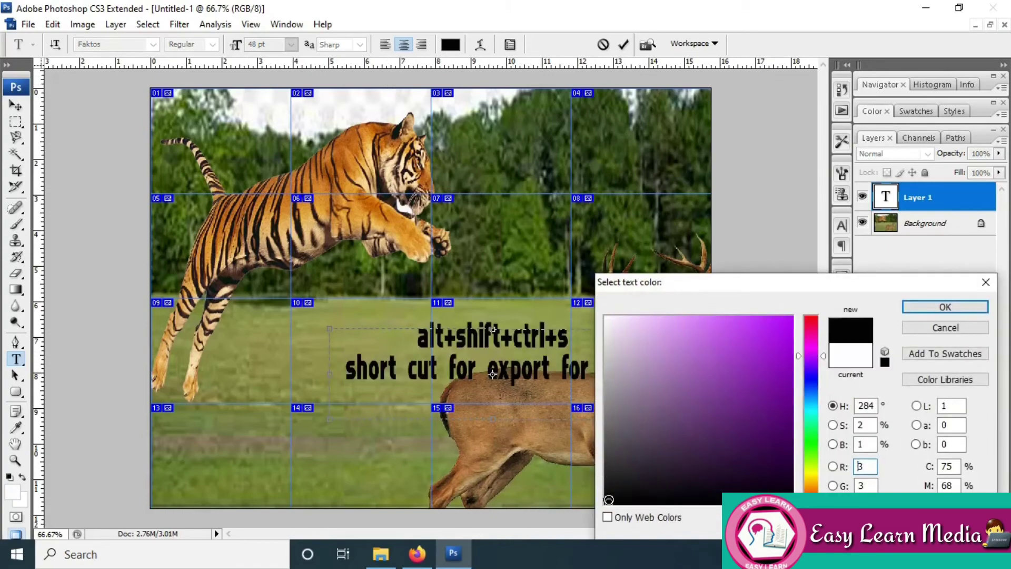
{"action": "left_click", "coordinate": [943, 307]}
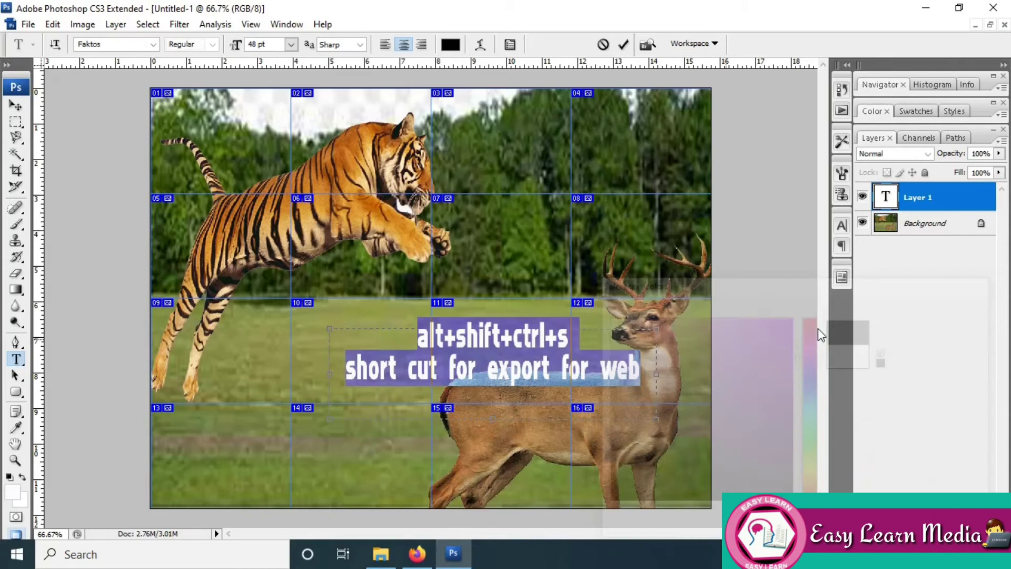
{"action": "left_click", "coordinate": [15, 106]}
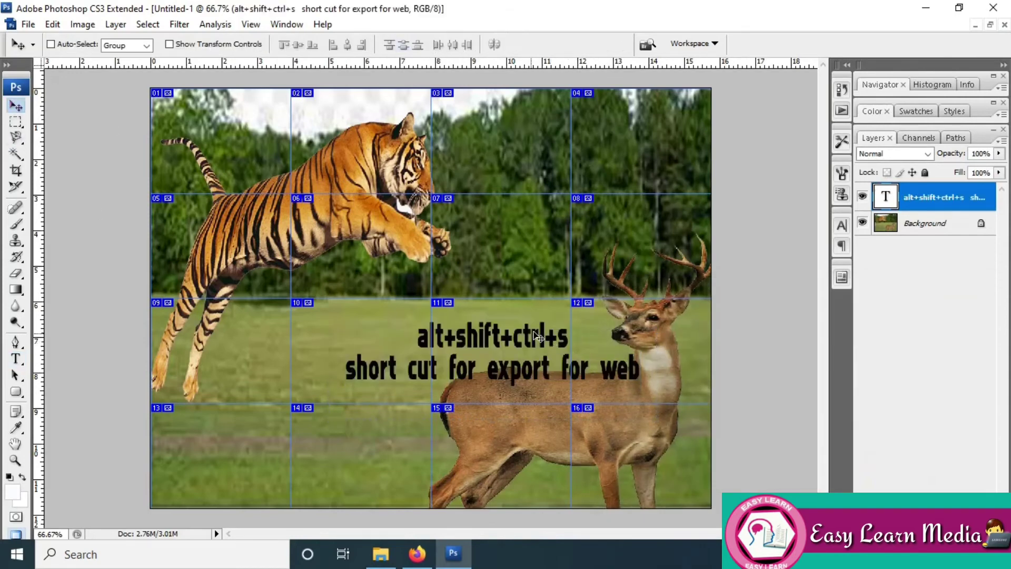
{"action": "left_click_drag", "start_coordinate": [537, 336], "coordinate": [497, 346]}
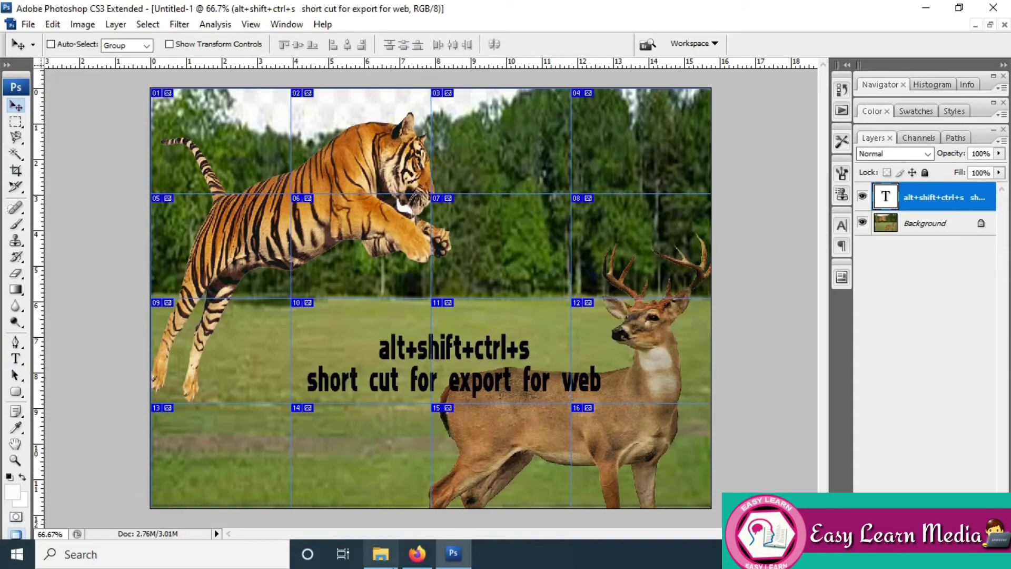
Switch to File Explorer, view the exported slice GIFs in the images folder of Slice Tool, and return to Photoshop
{"action": "left_click", "coordinate": [380, 554]}
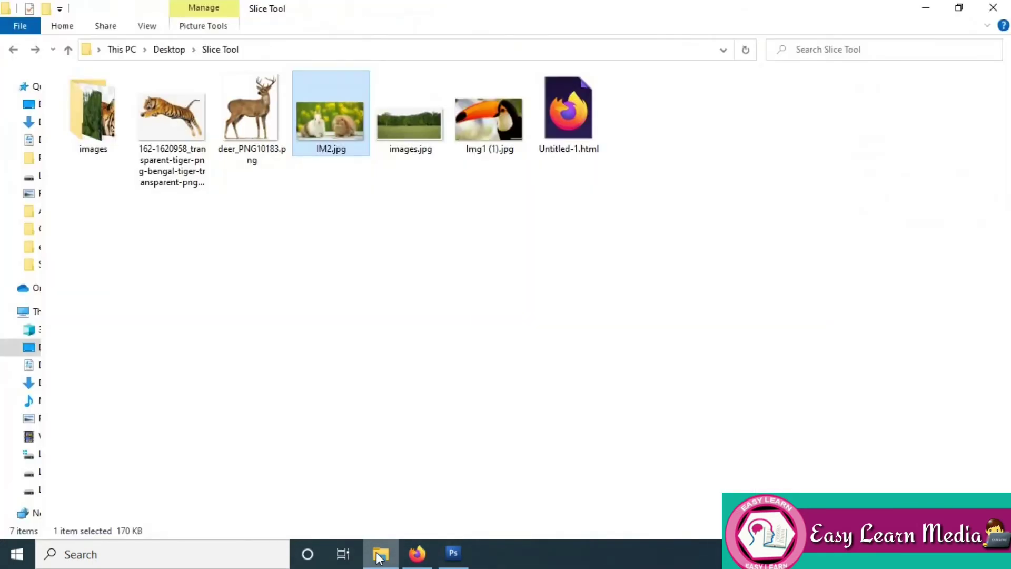
{"action": "double_click", "coordinate": [97, 138]}
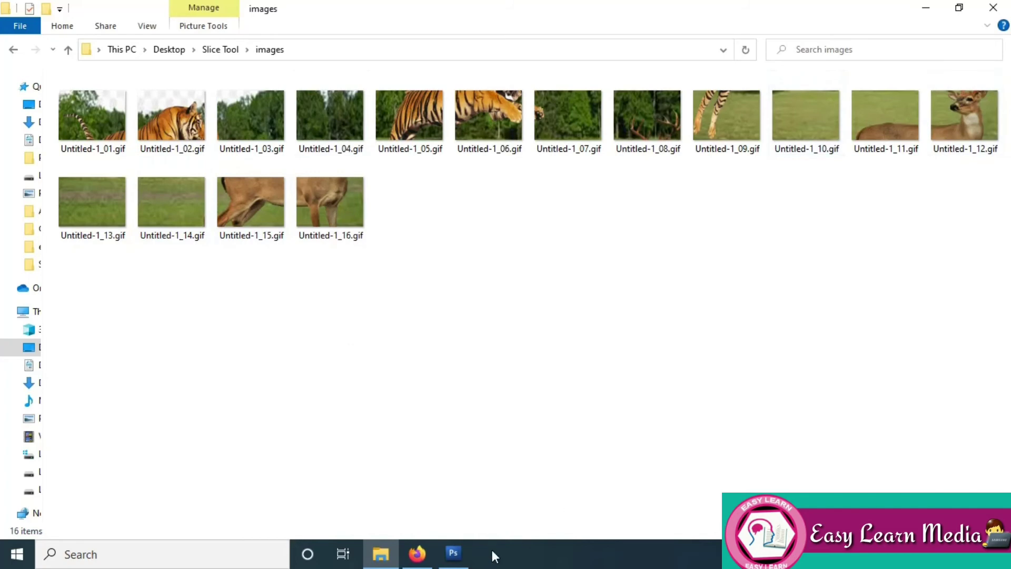
{"action": "left_click", "coordinate": [454, 554]}
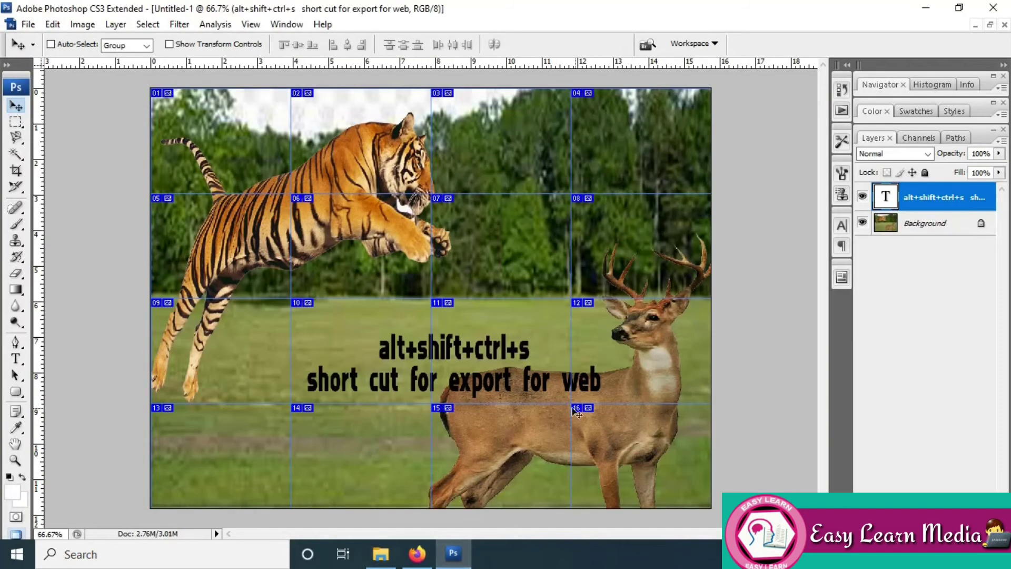
Undo the caption, slicing and layer merging, back to the separate tiger, deer and background image layers
{"action": "left_click_drag", "start_coordinate": [78, 138], "coordinate": [116, 126]}
{"action": "key", "text": "ctrl+alt+z"}
{"action": "key", "text": "ctrl+alt+z"}
{"action": "key", "text": "ctrl+alt+z"}
{"action": "key", "text": "ctrl+alt+z"}
{"action": "key", "text": "ctrl+alt+z"}
{"action": "key", "text": "ctrl+alt+z"}
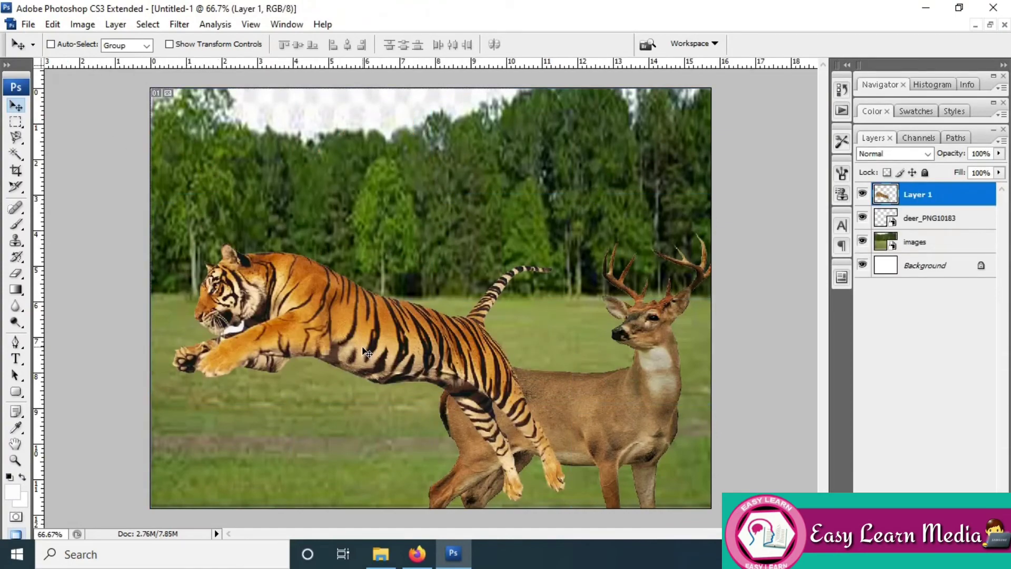
Hide the tiger layer and move the deer up to the centre of the scene so its whole body fits the canvas
{"action": "left_click_drag", "start_coordinate": [367, 353], "coordinate": [337, 196]}
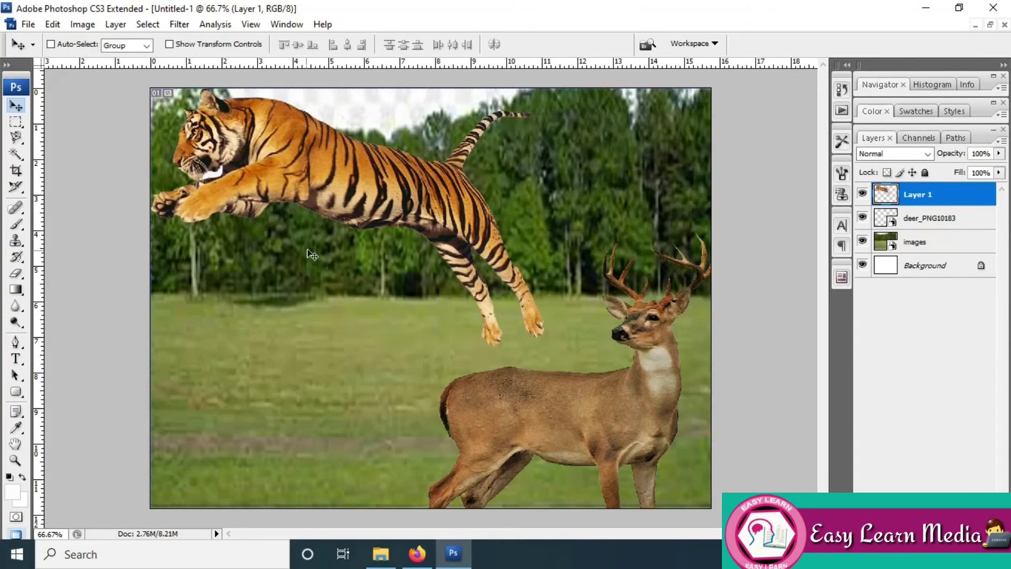
{"action": "left_click", "coordinate": [862, 194]}
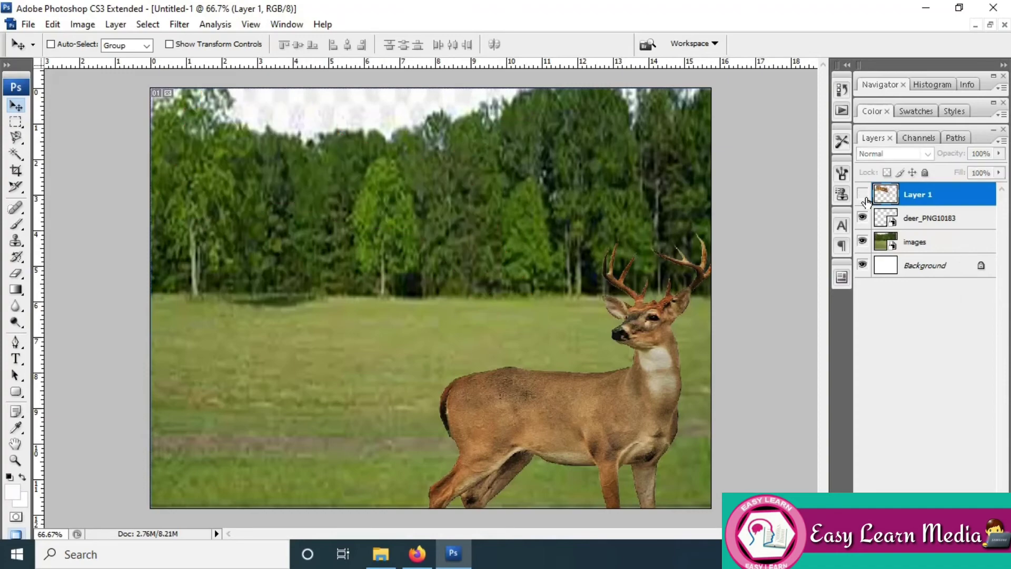
{"action": "right_click", "coordinate": [621, 395]}
{"action": "left_click", "coordinate": [622, 404]}
{"action": "left_click_drag", "start_coordinate": [622, 404], "coordinate": [499, 260]}
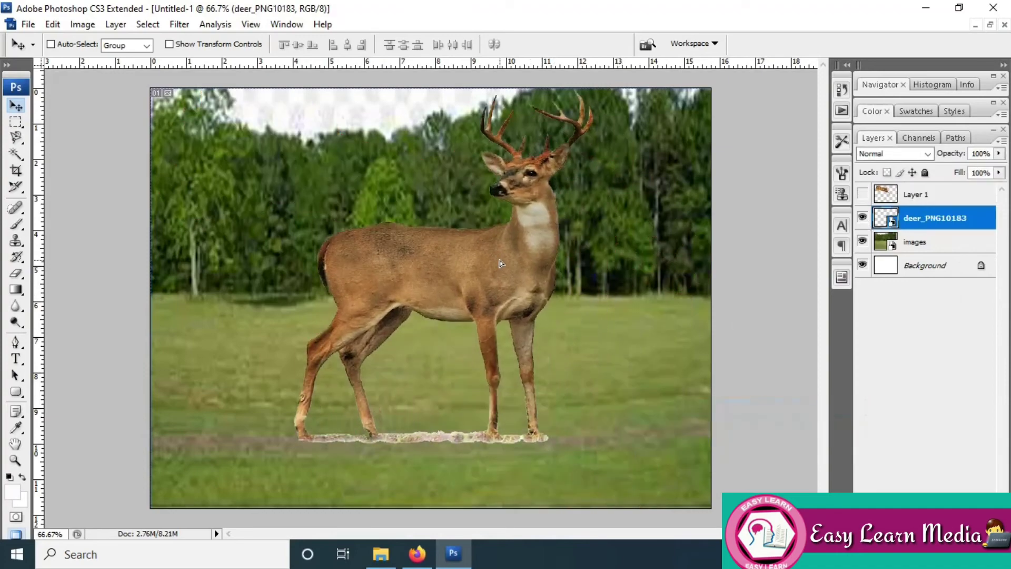
Merge the tiger, deer_PNG10183 and images layers into a single layer above the Background
{"action": "left_click", "coordinate": [942, 199]}
{"action": "left_click", "coordinate": [936, 246], "text": "ctrl"}
{"action": "left_click", "coordinate": [935, 219], "text": "ctrl"}
{"action": "right_click", "coordinate": [940, 232]}
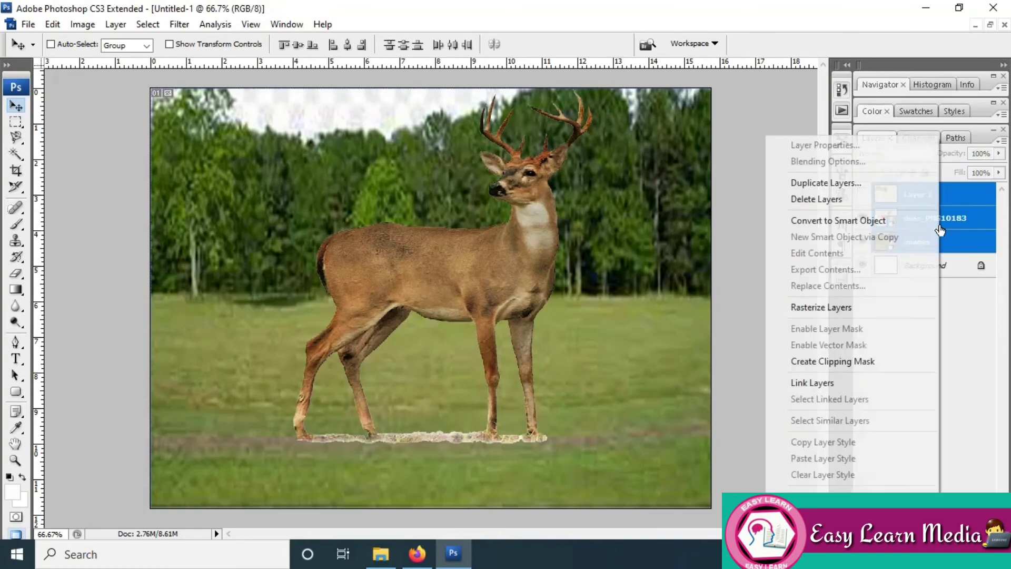
{"action": "left_click", "coordinate": [822, 496]}
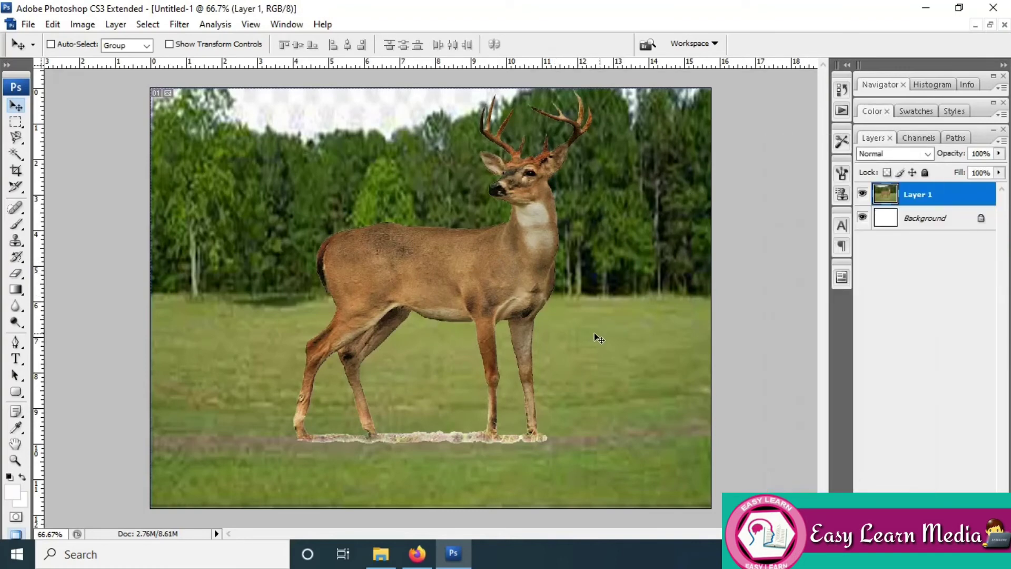
Try the Crop tool on an area enclosing the whole deer, and undo the crop
{"action": "left_click", "coordinate": [15, 175]}
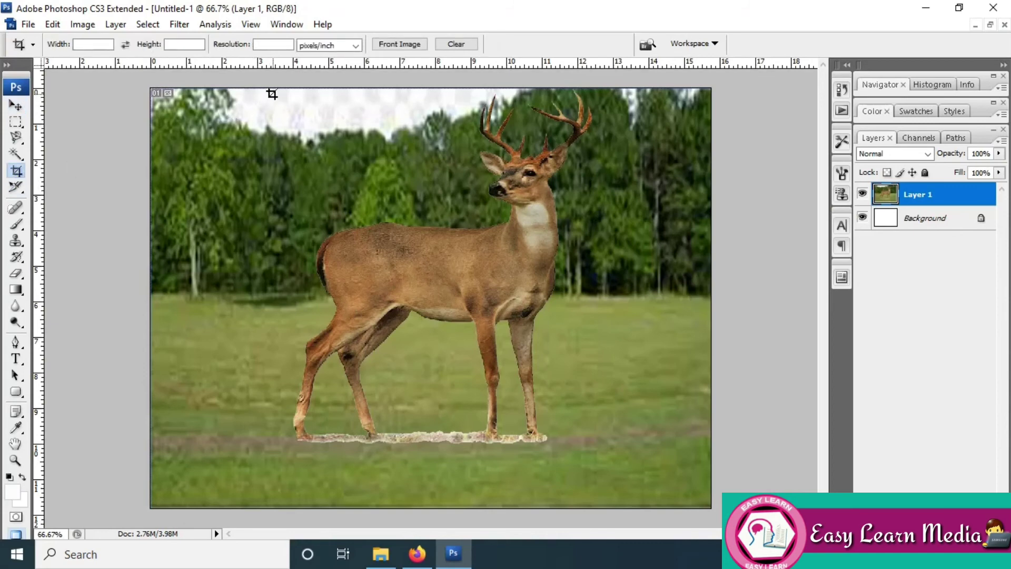
{"action": "left_click_drag", "start_coordinate": [272, 91], "coordinate": [597, 459]}
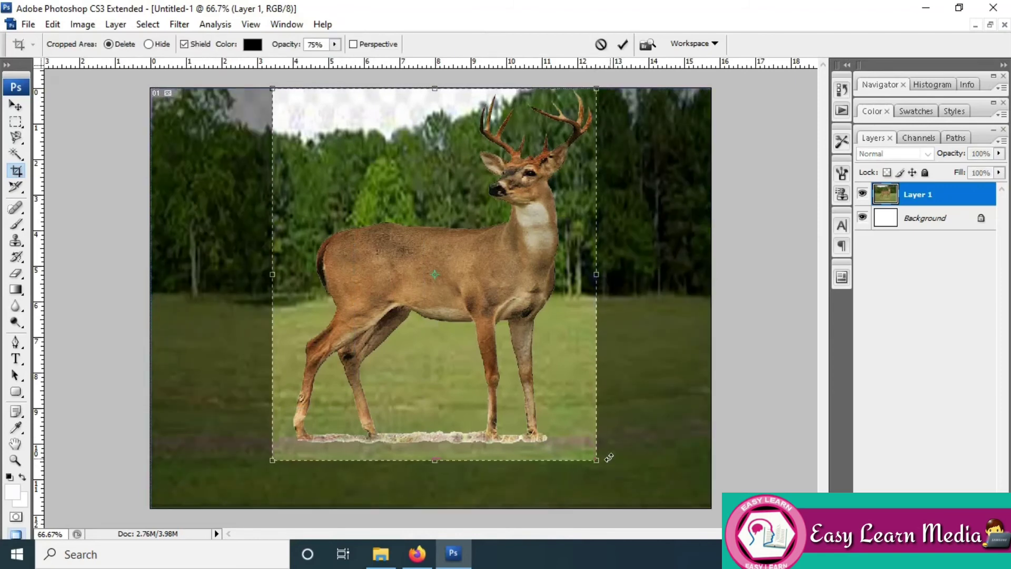
{"action": "key", "text": "Return"}
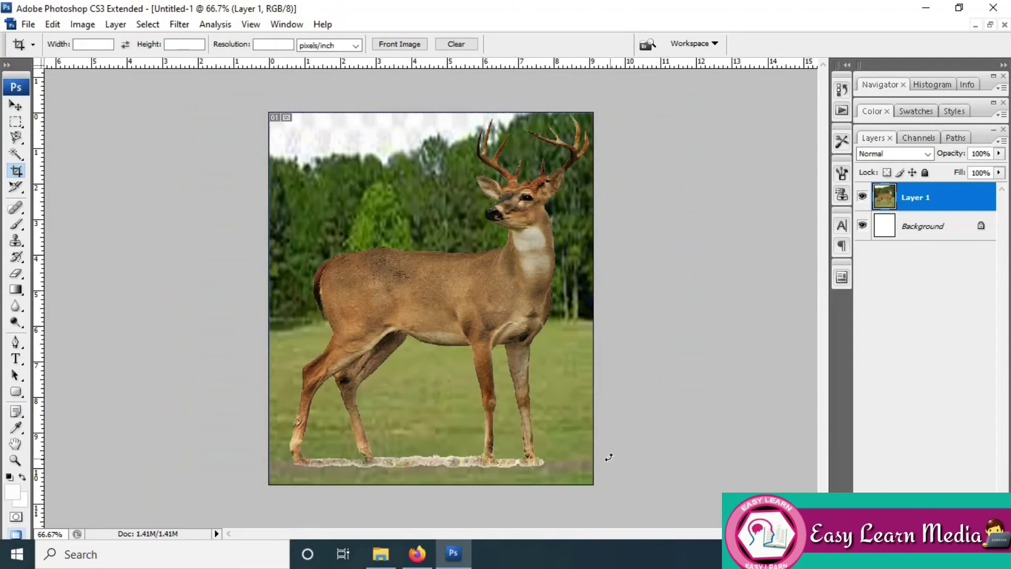
{"action": "key", "text": "ctrl+z"}
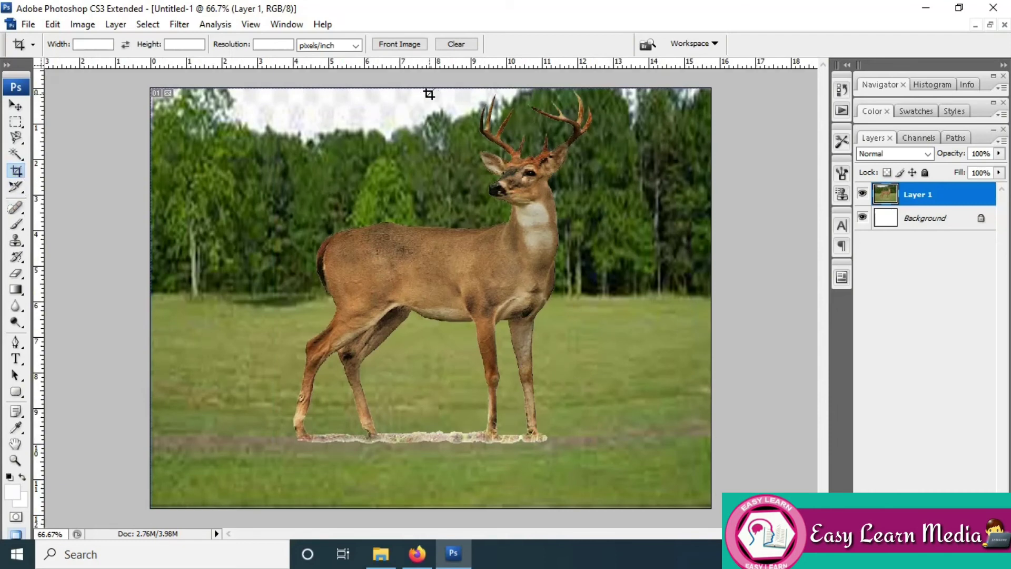
Try cropping the image to the deer's head and shoulders, and undo the crop
{"action": "left_click_drag", "start_coordinate": [421, 88], "coordinate": [615, 283]}
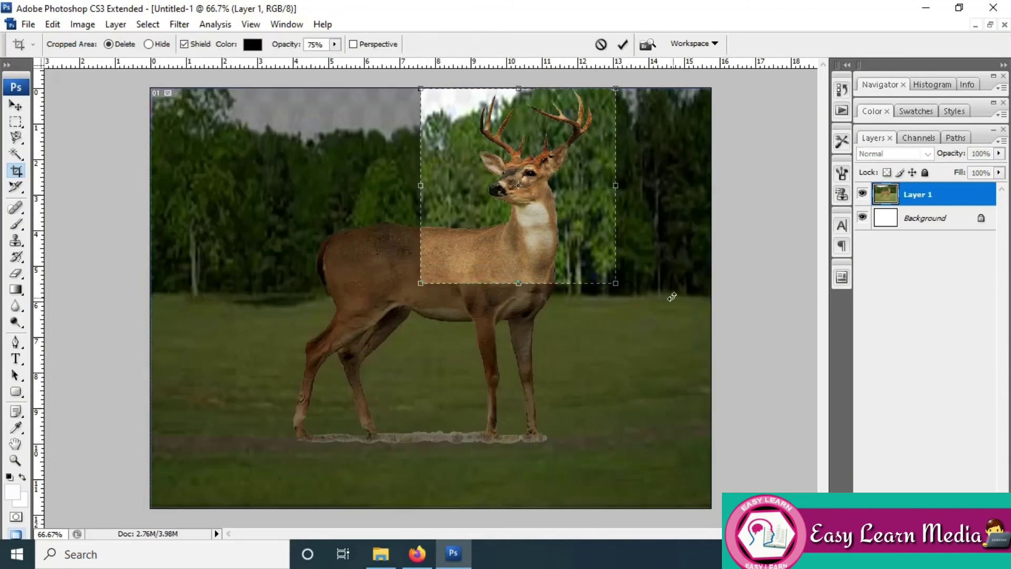
{"action": "key", "text": "Return"}
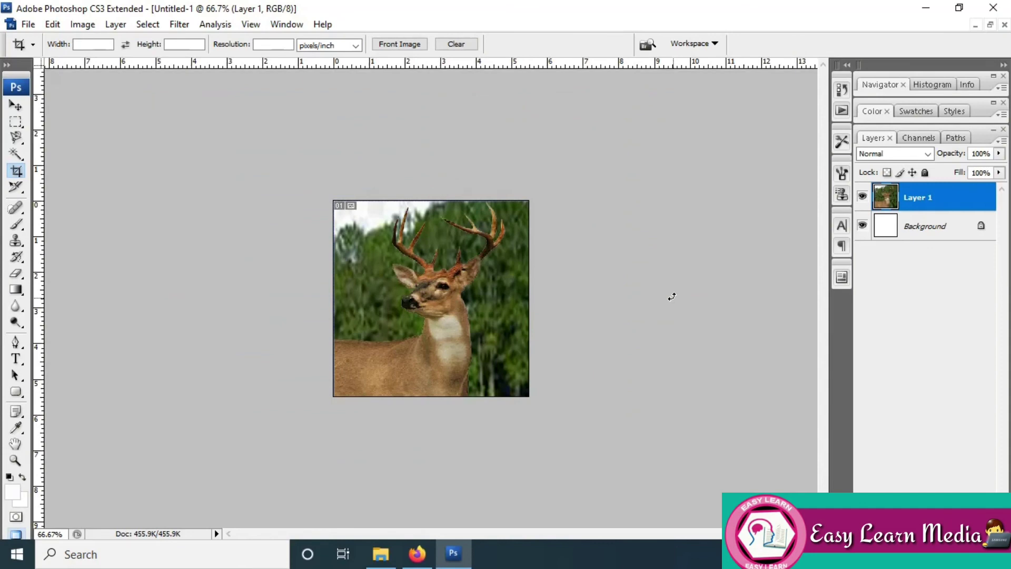
{"action": "key", "text": "ctrl+z"}
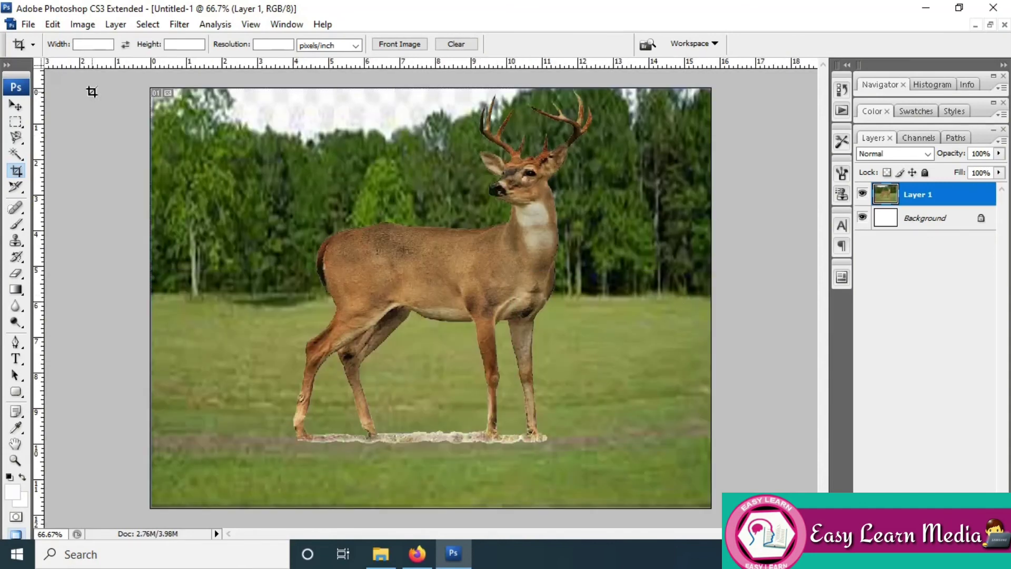
Try cropping the image to the tall tree in its upper-left corner, and undo the crop
{"action": "left_click_drag", "start_coordinate": [273, 91], "coordinate": [147, 310]}
{"action": "key", "text": "Return"}
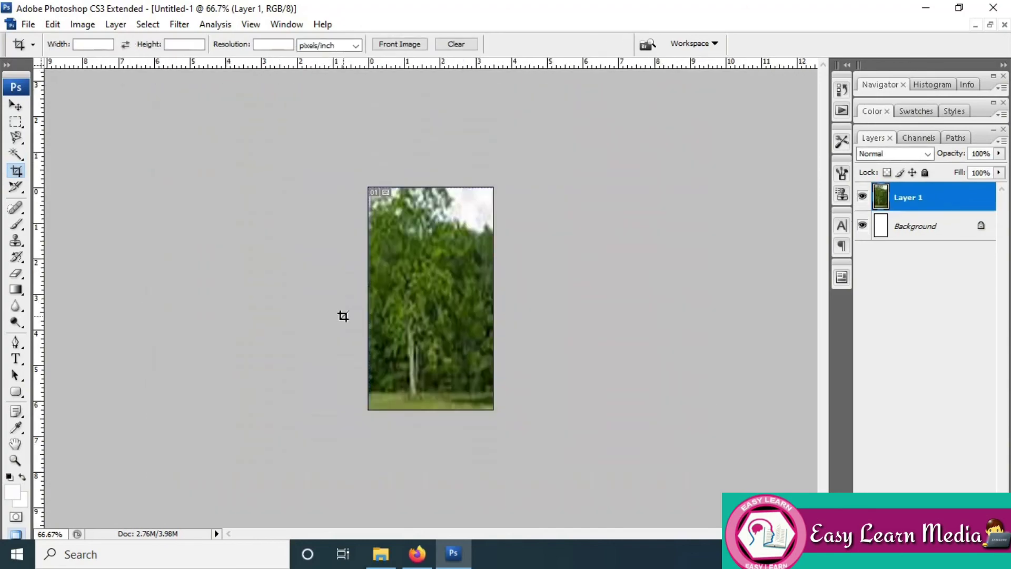
{"action": "key", "text": "ctrl+z"}
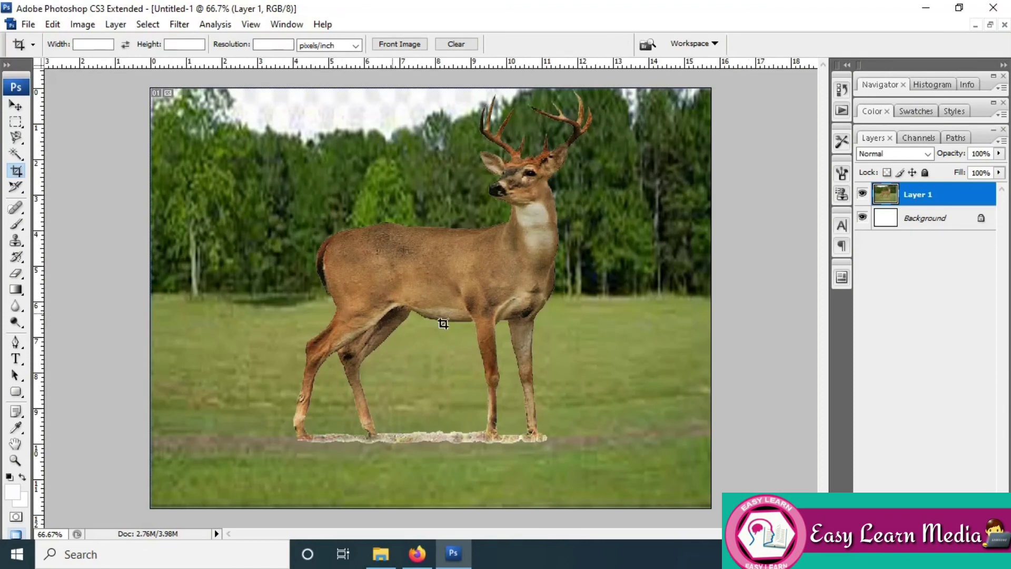
Activate the Move tool and minimize the deer image's document window
{"action": "left_click", "coordinate": [15, 107]}
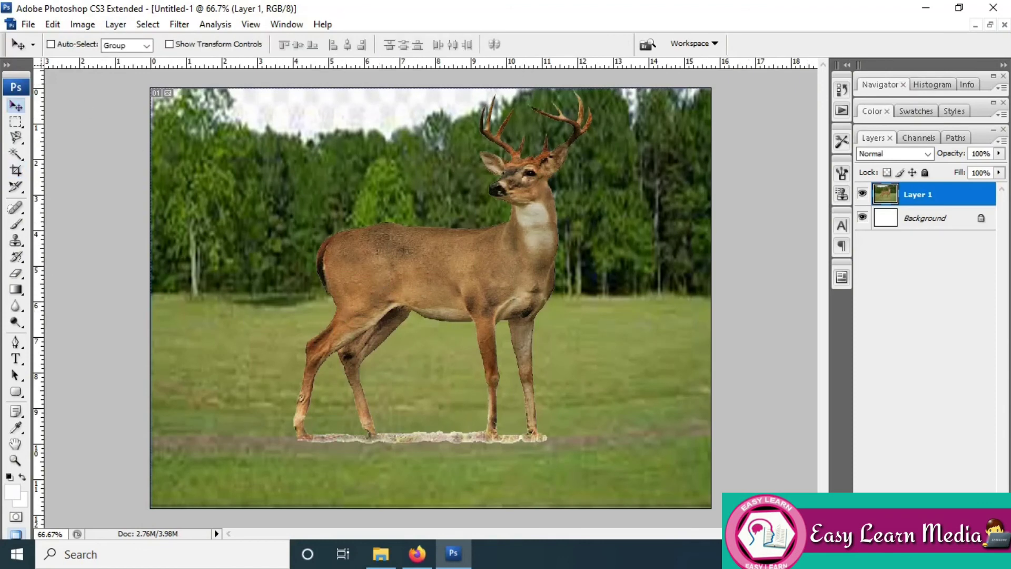
{"action": "left_click", "coordinate": [974, 26]}
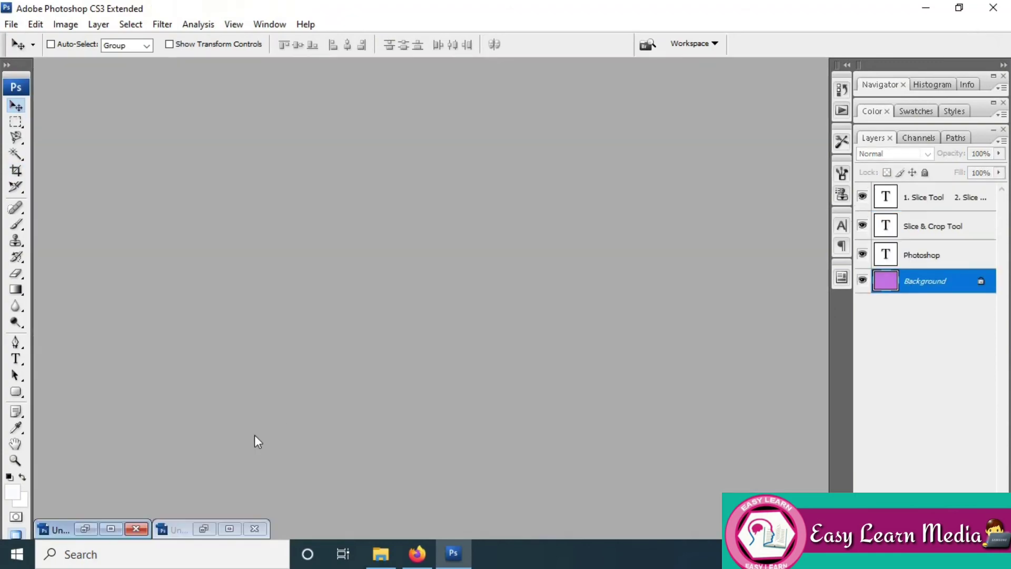